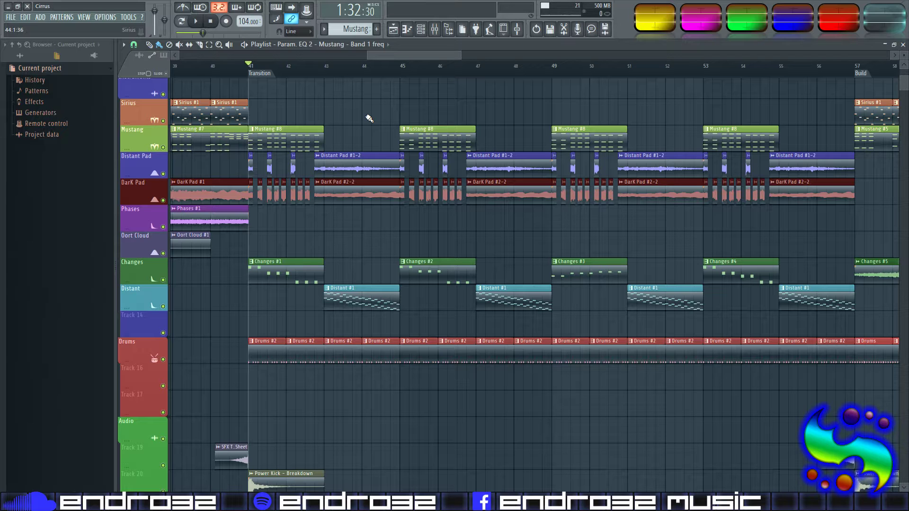
# Step: Solo the Dark Pad track and audition the transition from bar 41
pyautogui.scroll(4, 374, 59)
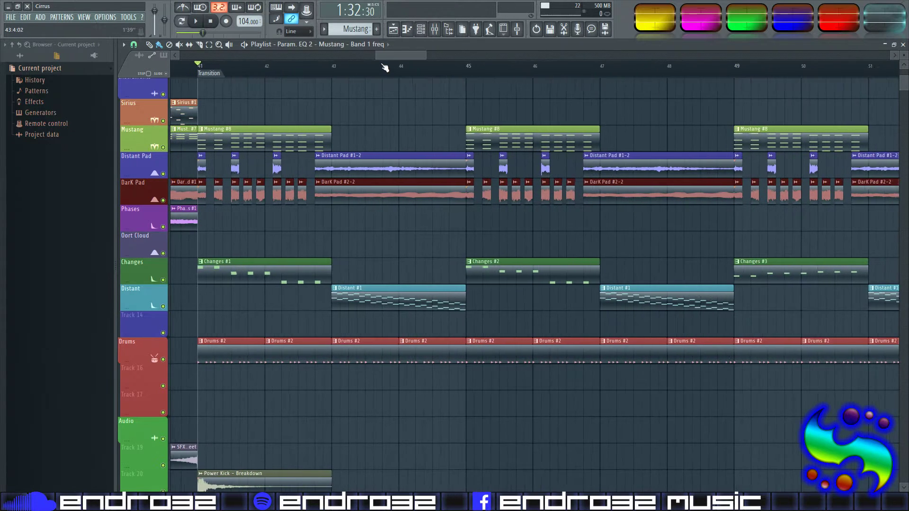
pyautogui.hscroll(-2, 374, 59)
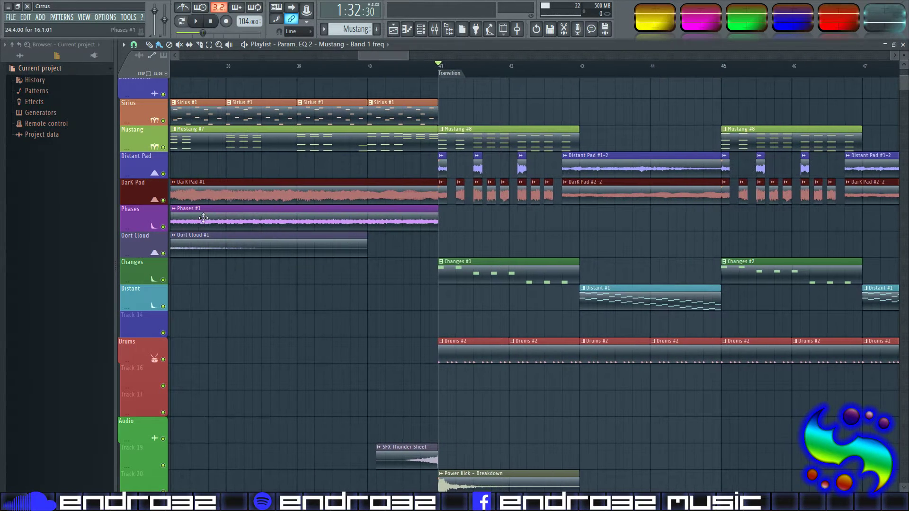
pyautogui.scroll(3, 388, 59)
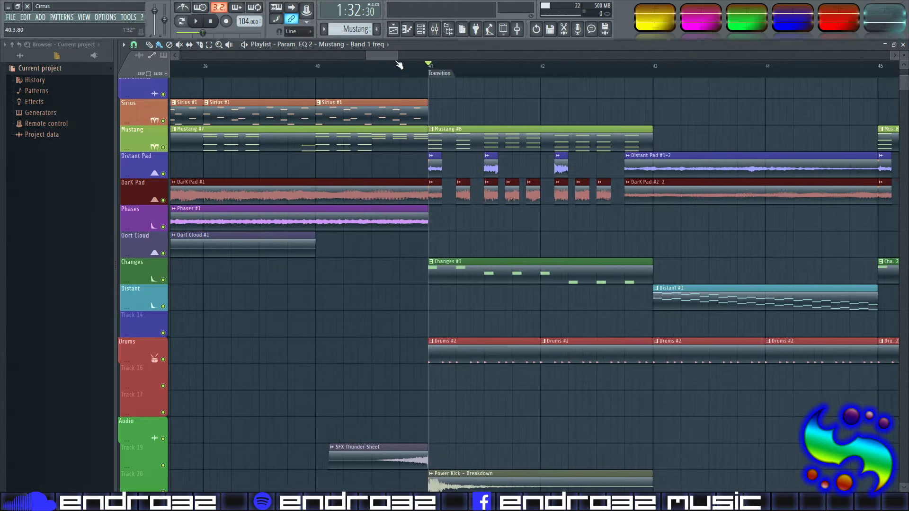
pyautogui.moveTo(360, 214)
pyautogui.mouseDown()
pyautogui.moveTo(575, 214)
pyautogui.moveTo(359, 215)
pyautogui.mouseUp()
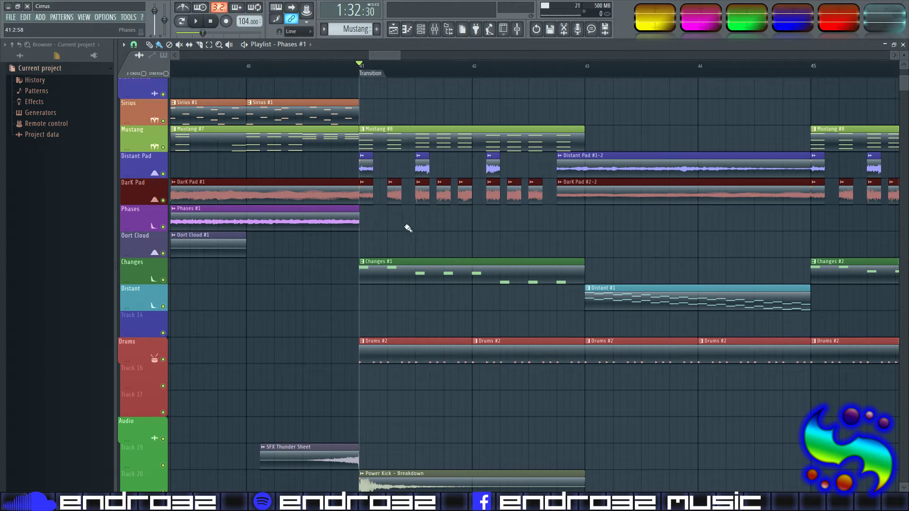
pyautogui.scroll(3, 377, 57)
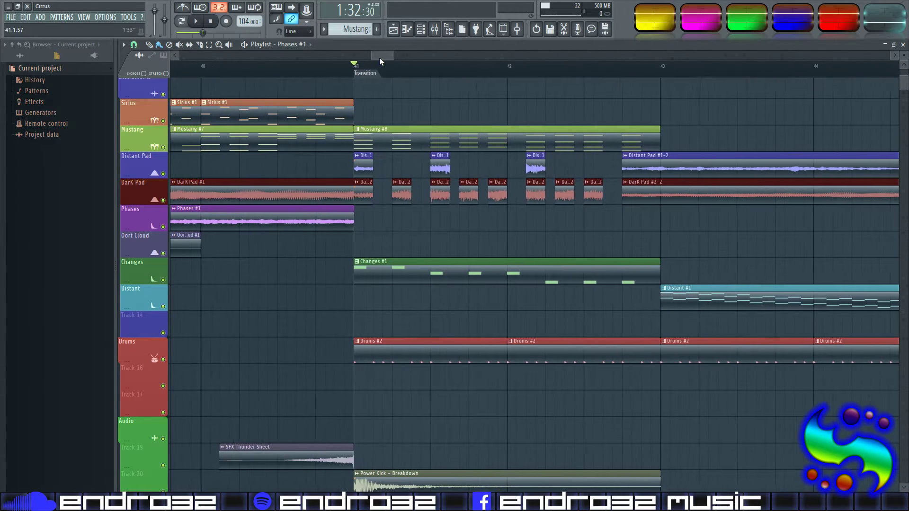
pyautogui.moveTo(377, 57); pyautogui.dragTo(379, 57)
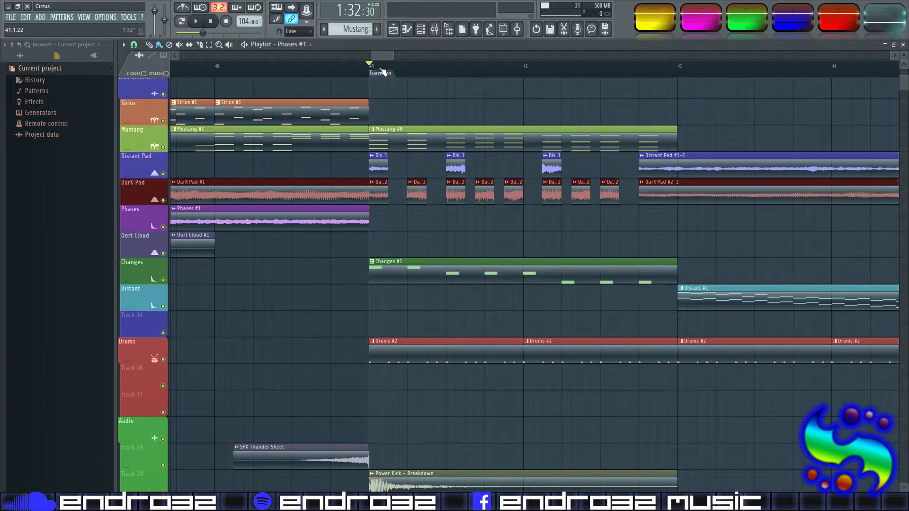
pyautogui.moveTo(379, 56); pyautogui.dragTo(382, 57)
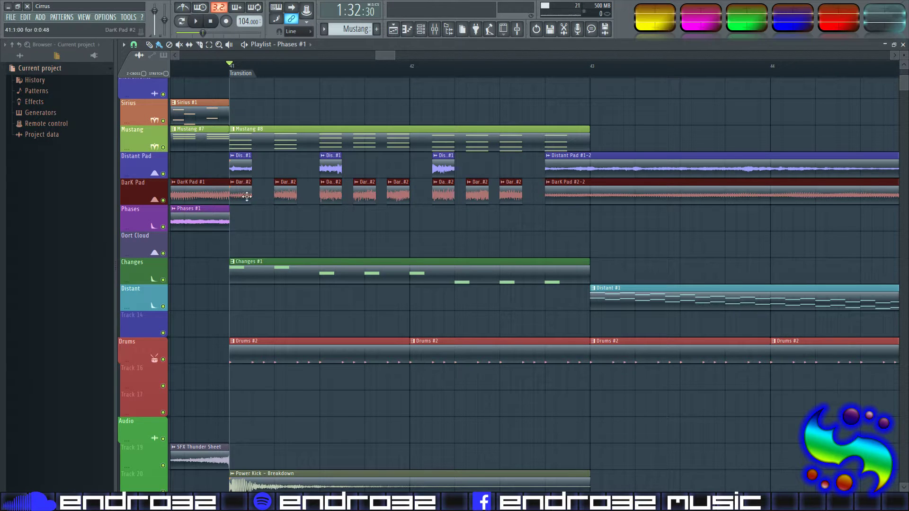
pyautogui.rightClick(164, 203)
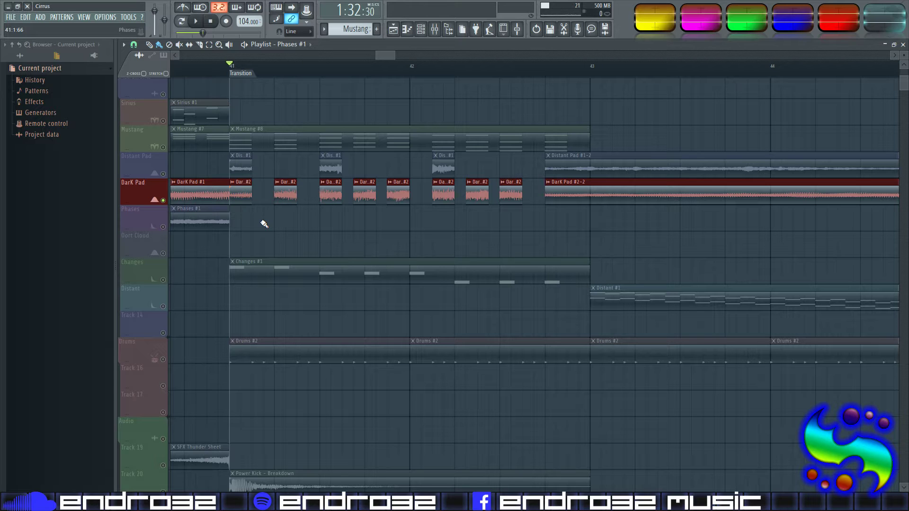
pyautogui.press('space')
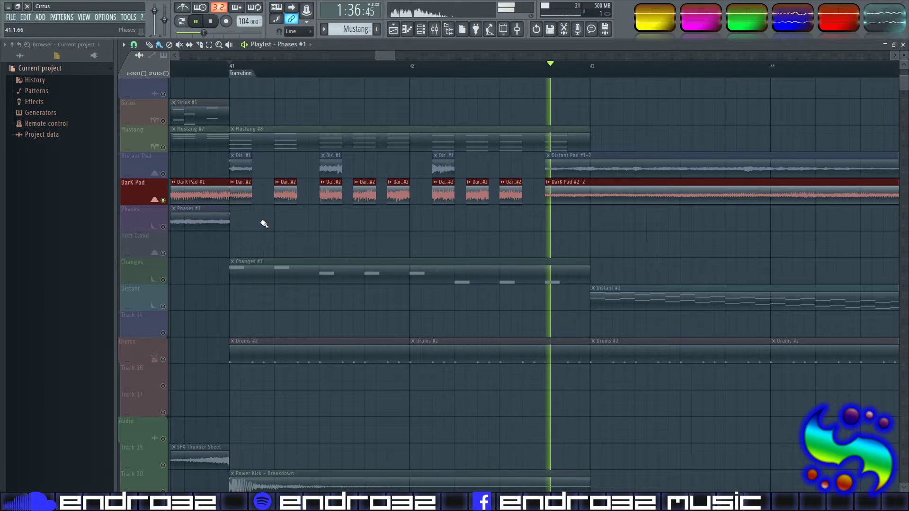
pyautogui.press('space')
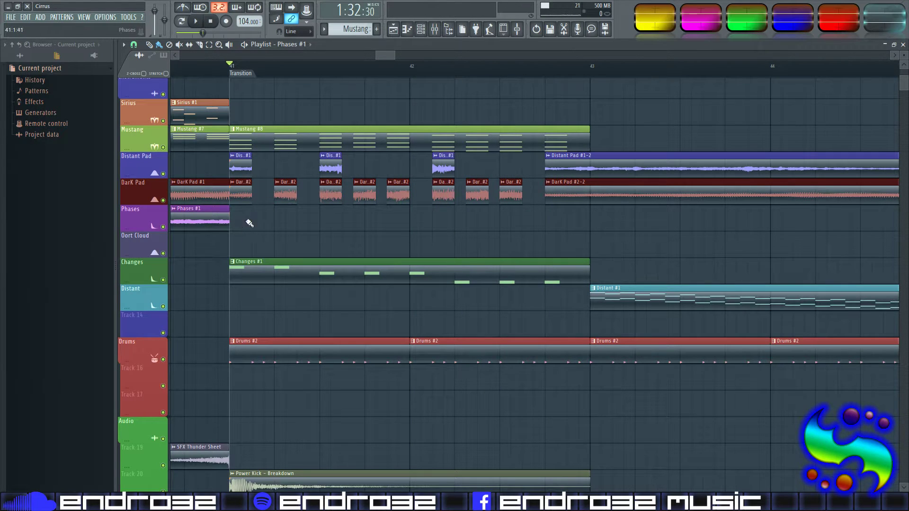
# Step: Audition Changes together with Distant, then release the solo so every track plays
pyautogui.scroll(-4, 302, 80)
pyautogui.scroll(-3, 304, 80)
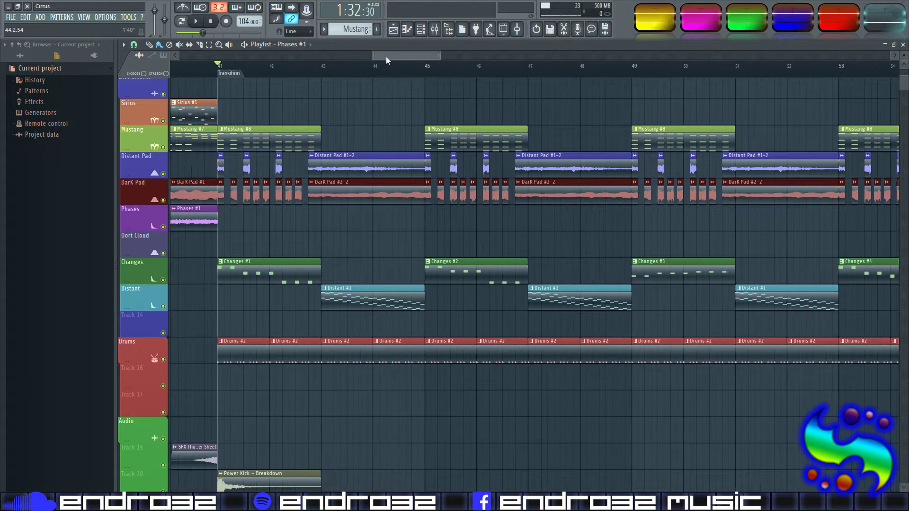
pyautogui.hscroll(-2, 381, 56)
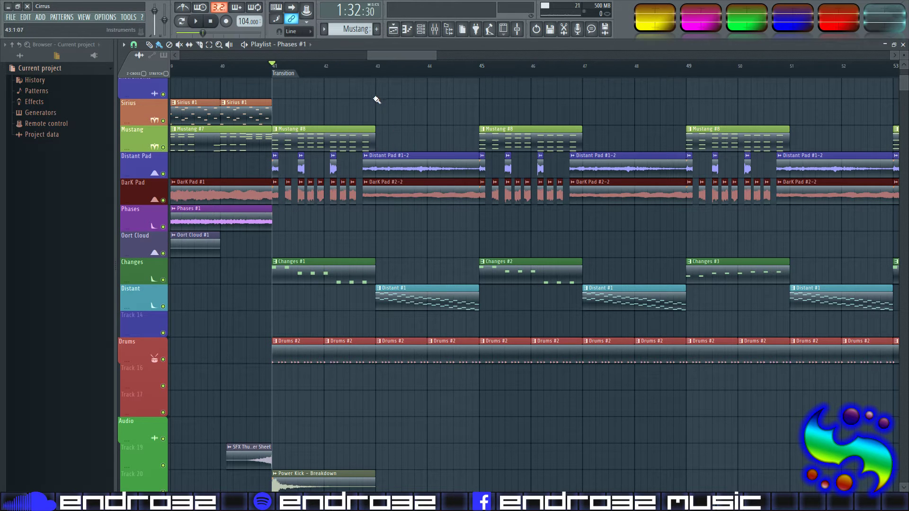
pyautogui.moveTo(407, 56)
pyautogui.mouseDown()
pyautogui.moveTo(424, 59)
pyautogui.moveTo(422, 71)
pyautogui.moveTo(407, 57)
pyautogui.mouseUp()
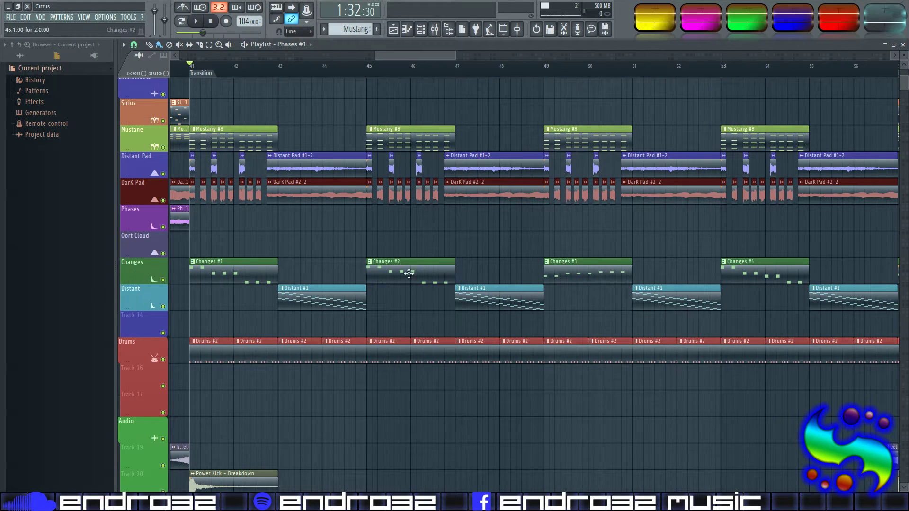
pyautogui.scroll(-5, 444, 83)
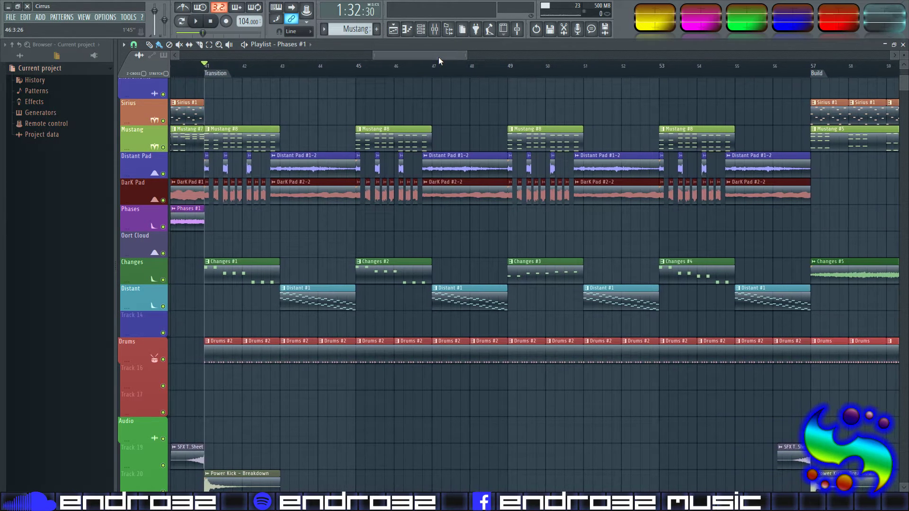
pyautogui.rightClick(163, 280)
pyautogui.click(164, 306)
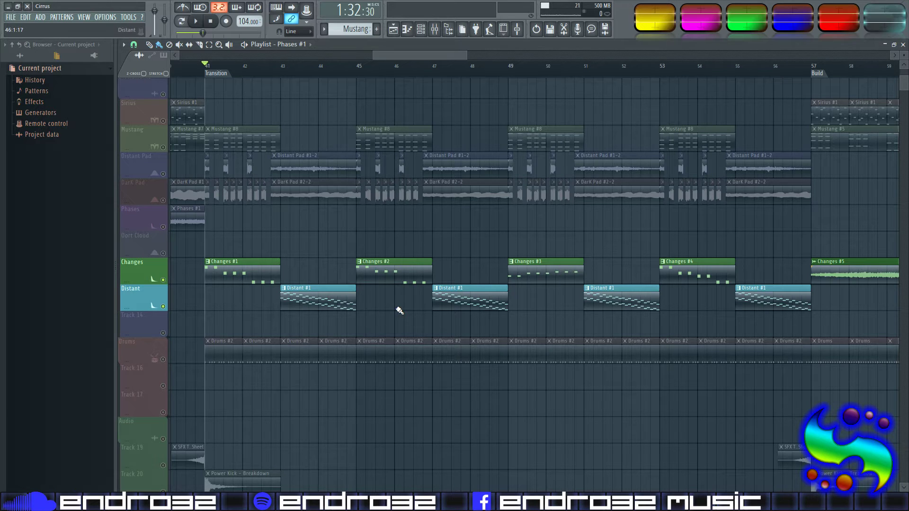
pyautogui.press('space')
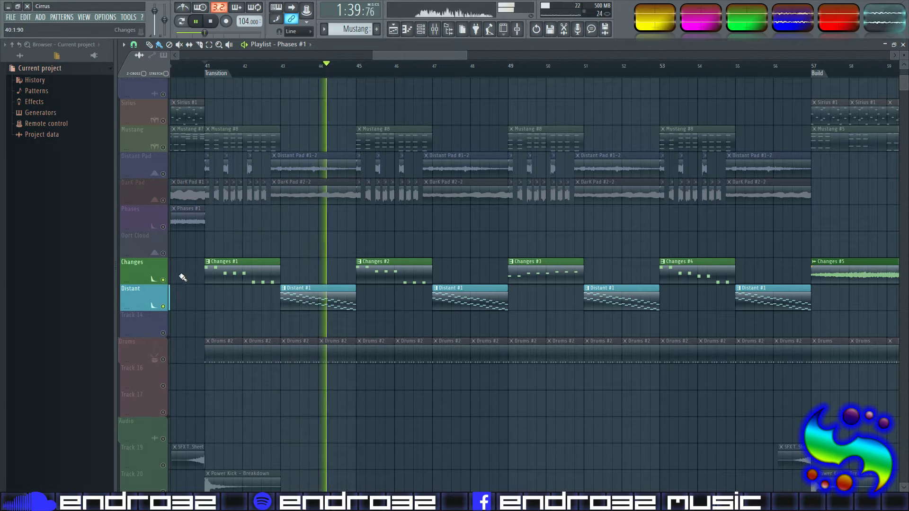
pyautogui.rightClick(163, 280)
pyautogui.rightClick(163, 281)
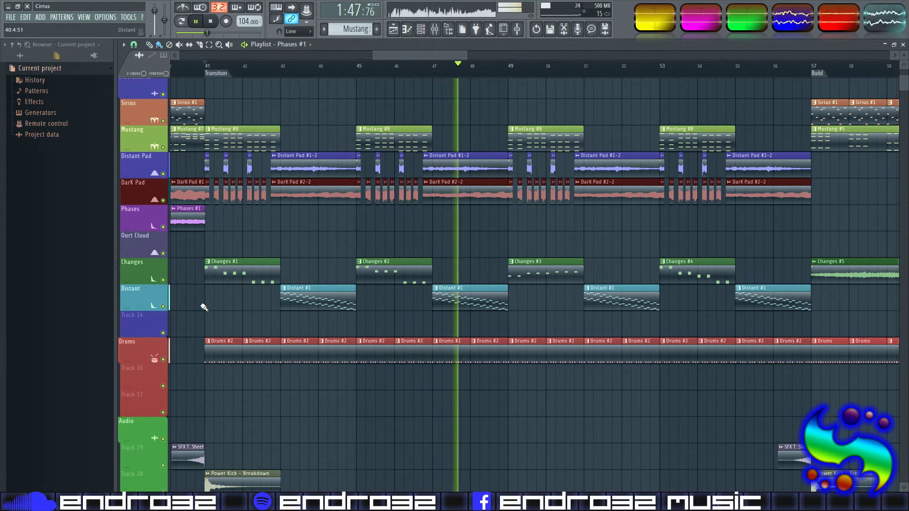
pyautogui.press('space')
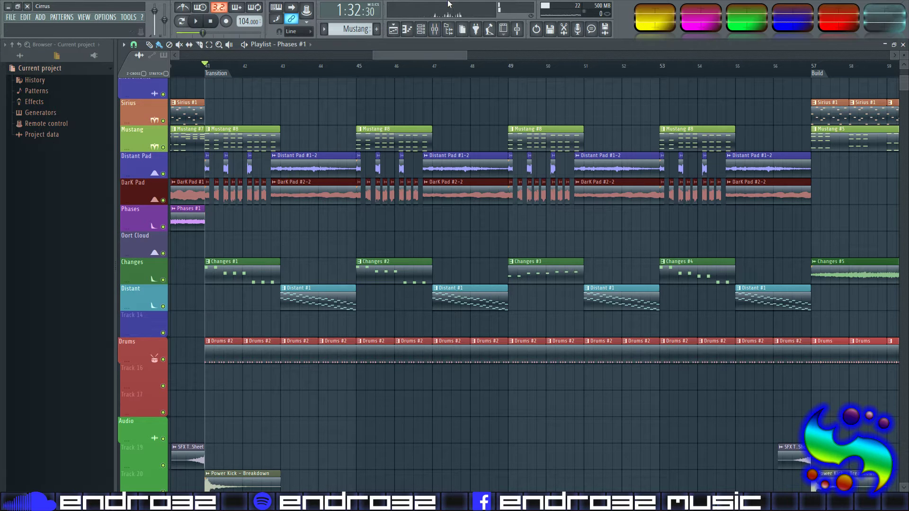
# Step: Open the mixer and scroll through its channels to find Changes and Distant
pyautogui.click(441, 30)
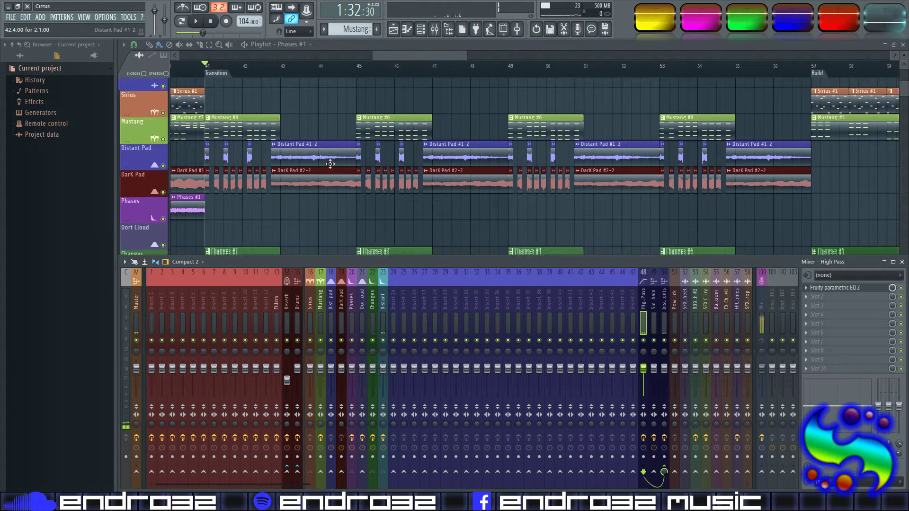
pyautogui.scroll(-4, 329, 164)
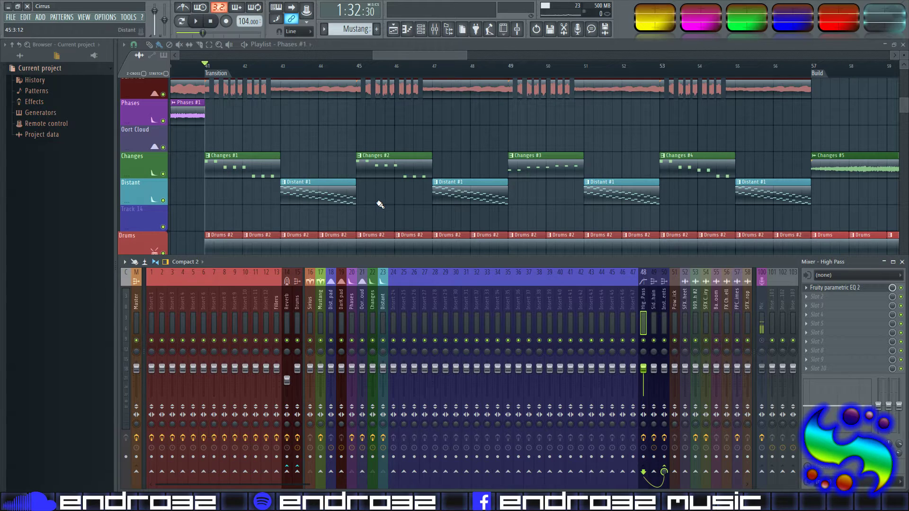
pyautogui.scroll(-1, 379, 203)
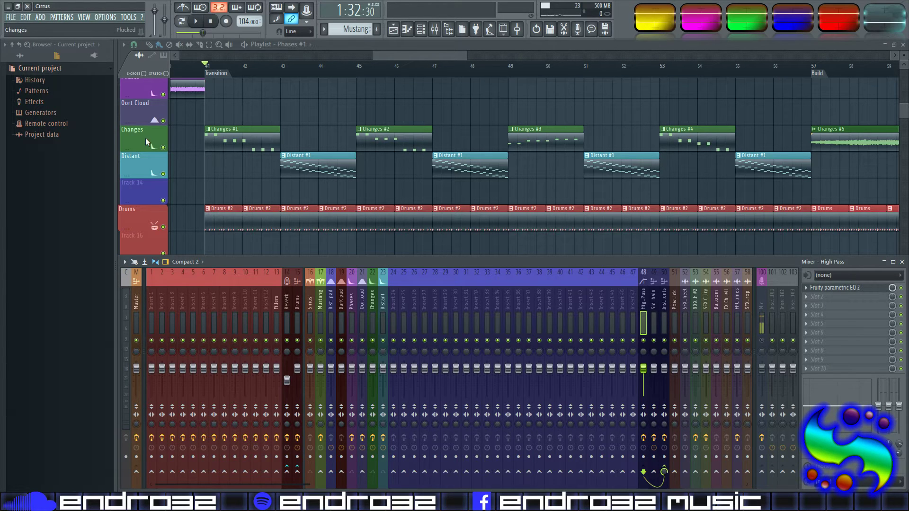
# Step: Close the mixer, solo Changes and audition it from around bar 54
pyautogui.rightClick(163, 148)
pyautogui.press('F9')
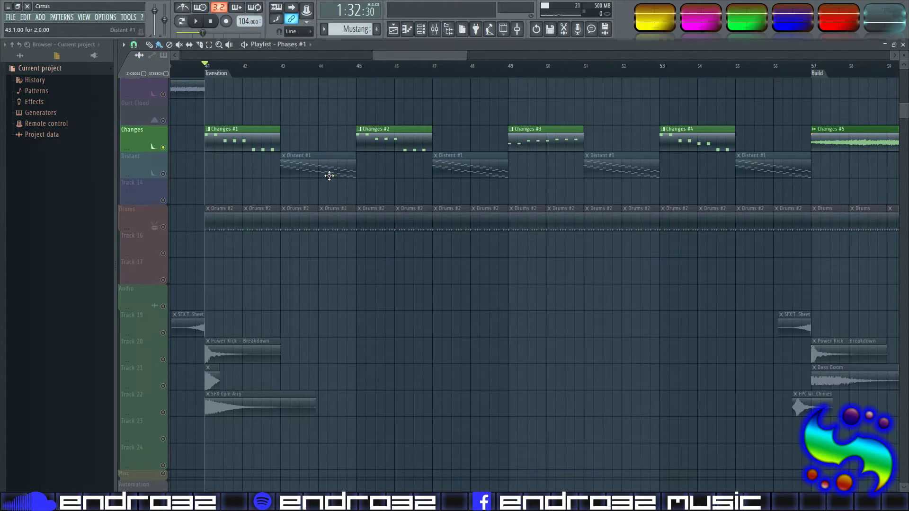
pyautogui.scroll(3, 328, 173)
pyautogui.hscroll(1, 444, 56)
pyautogui.scroll(1, 277, 211)
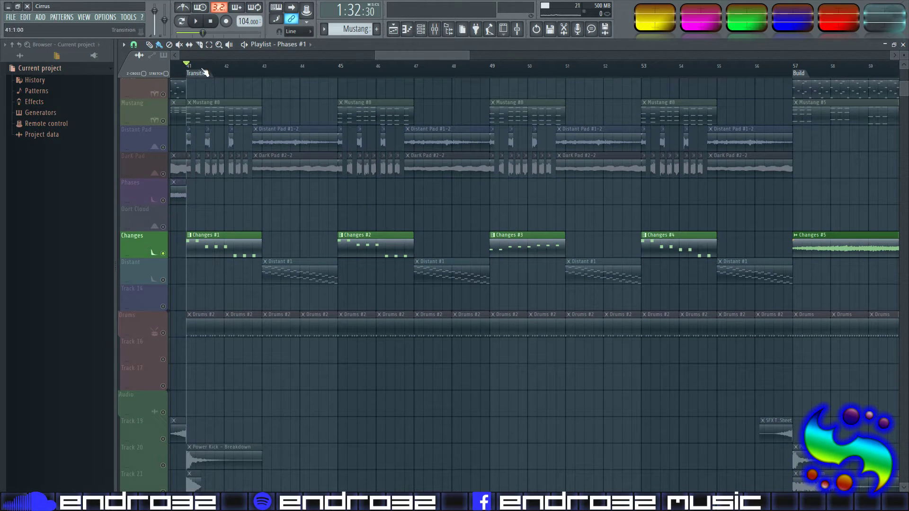
pyautogui.click(698, 67)
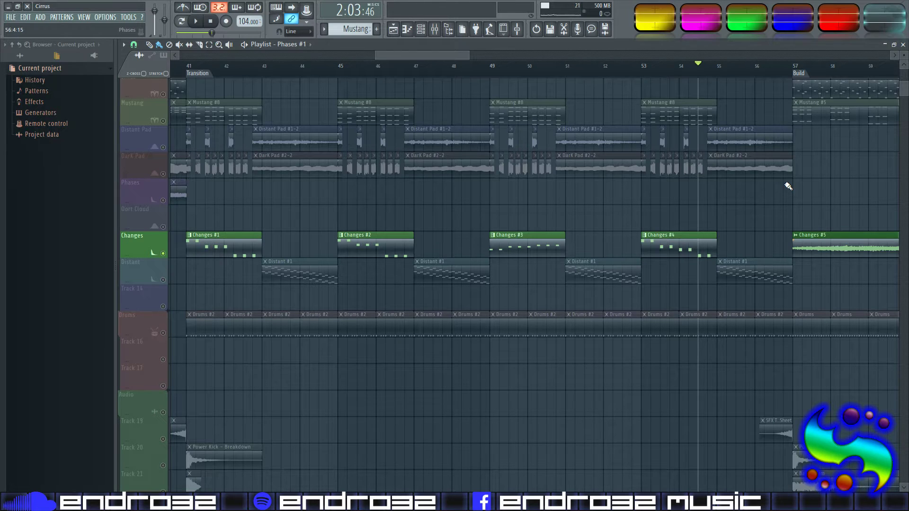
pyautogui.press('space')
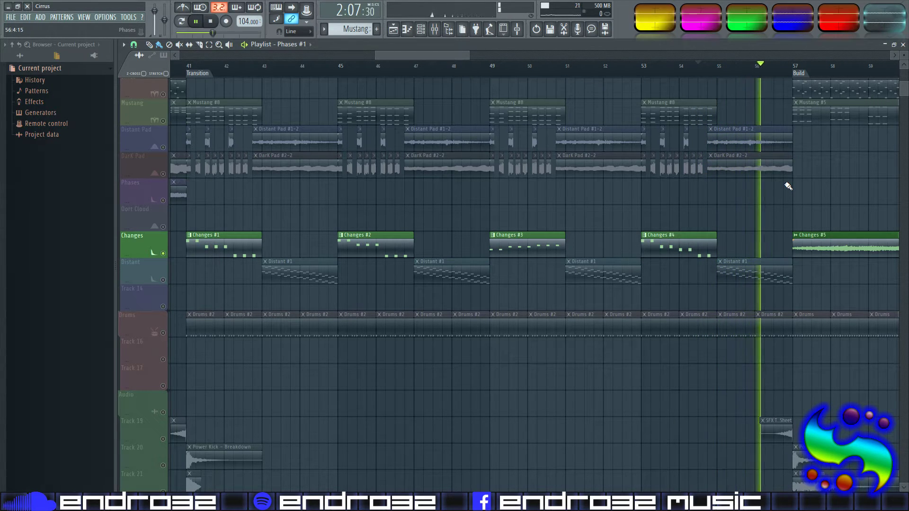
pyautogui.press('space')
# Step: Select bars 41 to 57 on the ruler and release the Changes solo
pyautogui.click(794, 70)
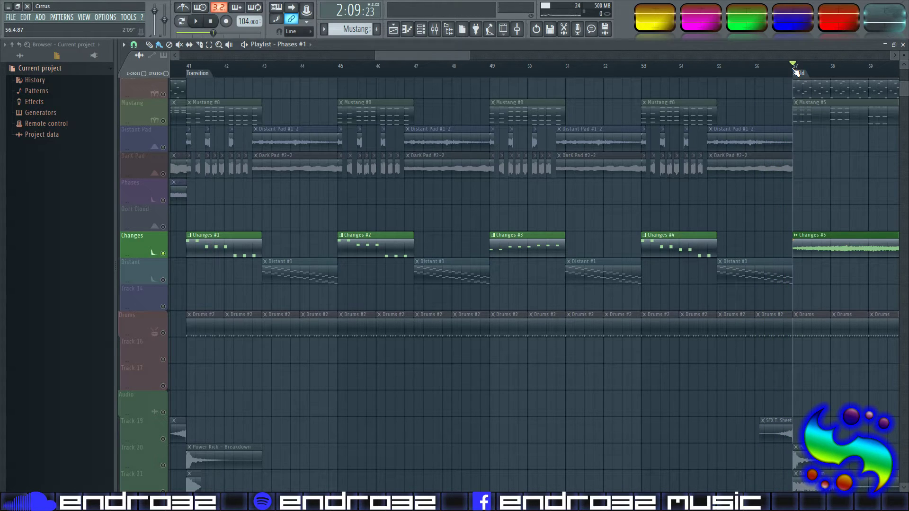
pyautogui.moveTo(797, 72); pyautogui.dragTo(188, 71)
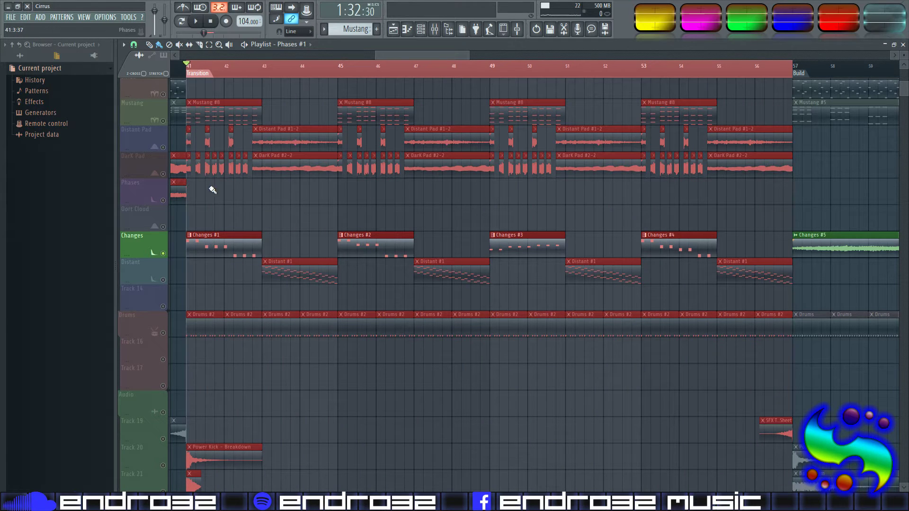
pyautogui.rightClick(163, 255)
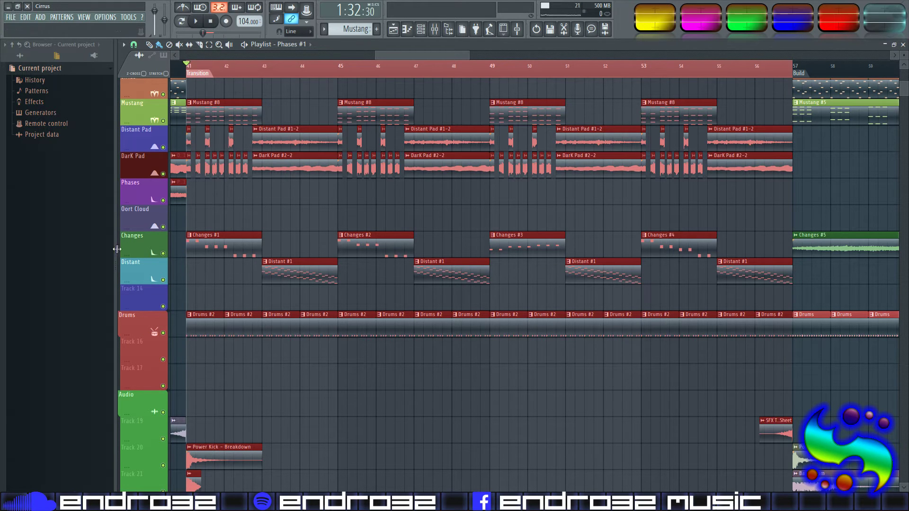
# Step: Arm the Changes mixer insert for disk recording and open Render to wave file(s)
pyautogui.click(211, 282)
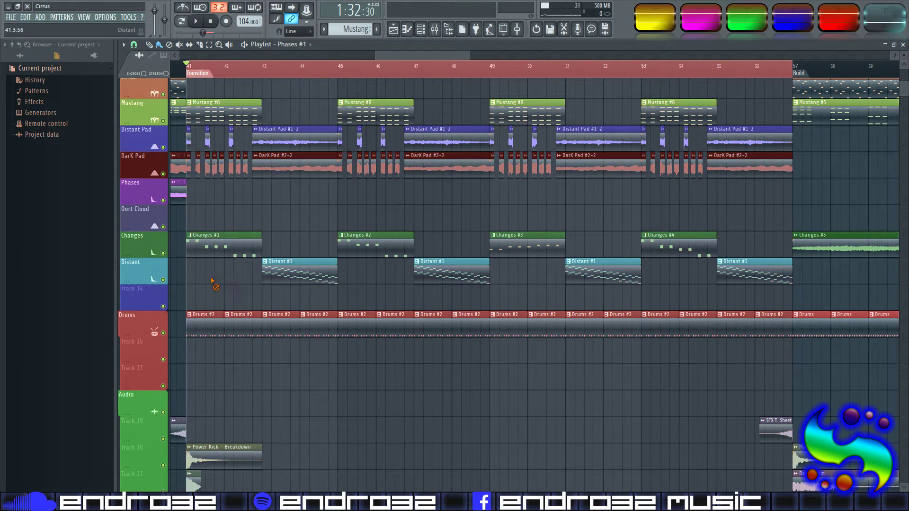
pyautogui.click(436, 31)
pyautogui.click(372, 305)
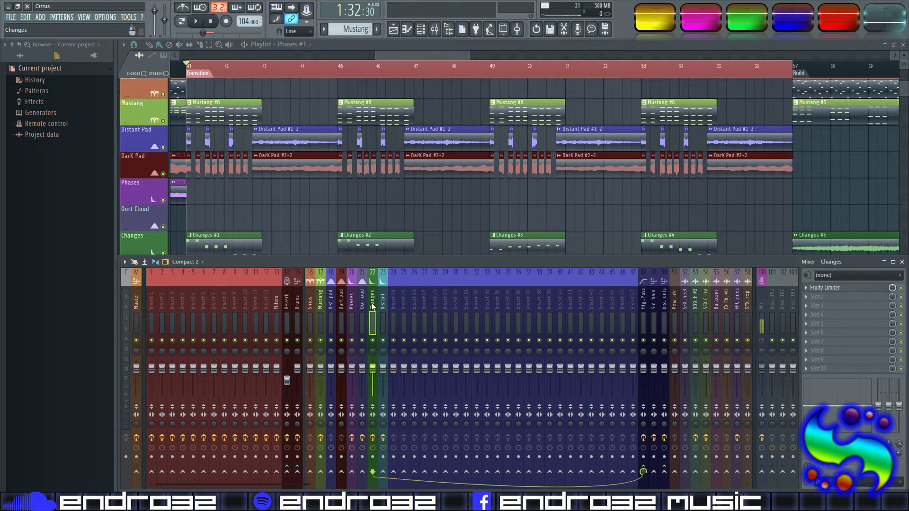
pyautogui.click(373, 456)
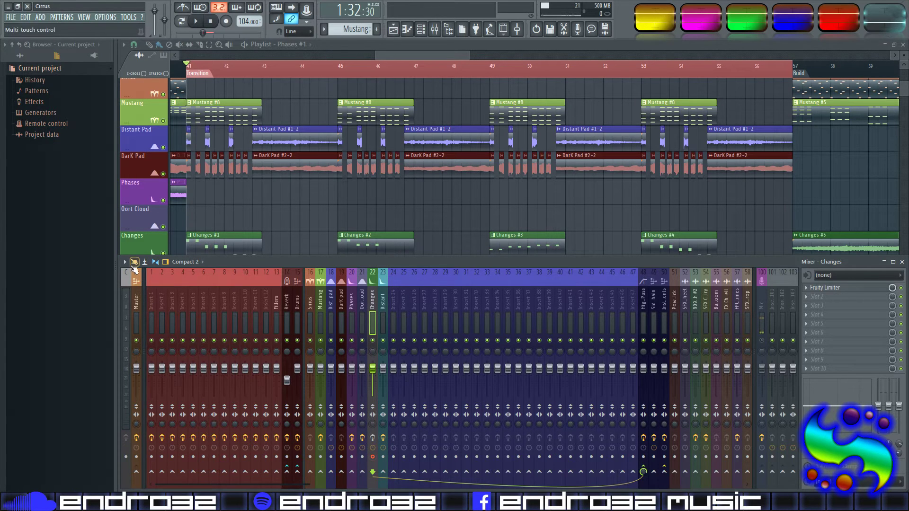
pyautogui.click(134, 263)
pyautogui.moveTo(156, 236)
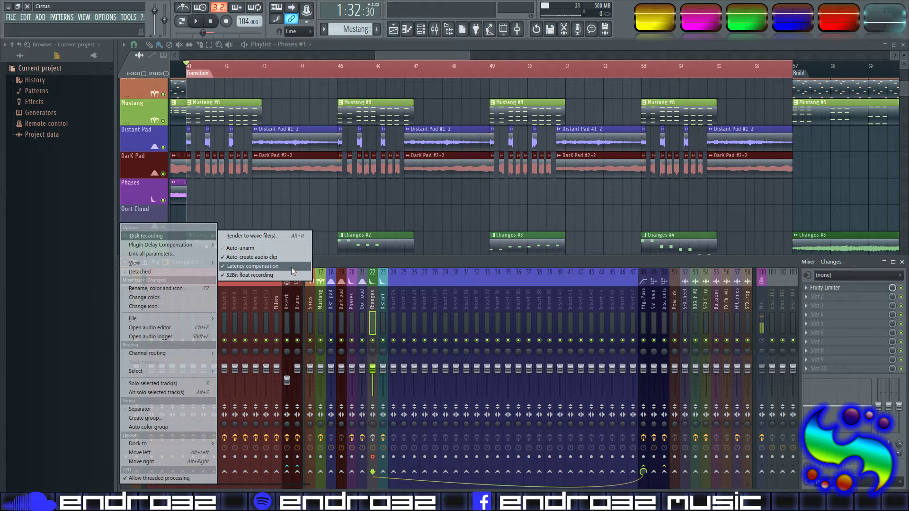
pyautogui.click(273, 237)
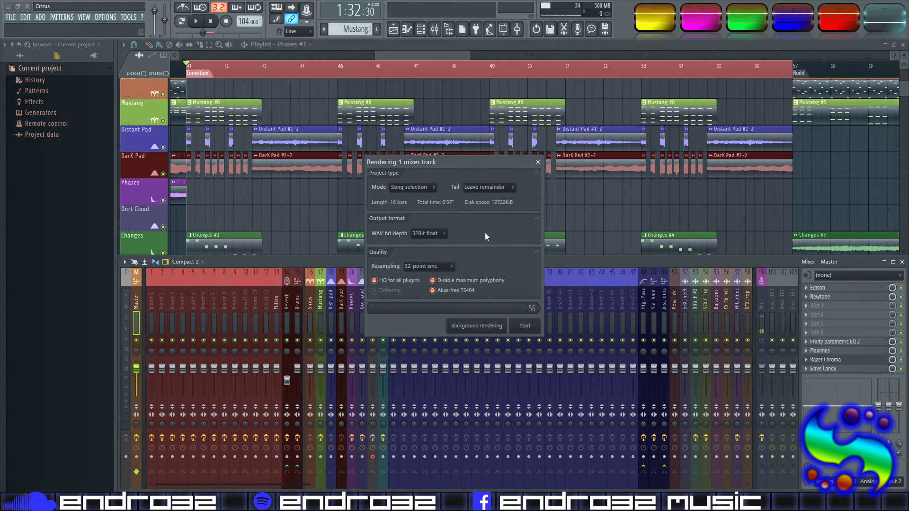
# Step: Render the Changes track into a Cirrus_Changes_2 audio clip on Oort Cloud from bar 41
pyautogui.click(525, 326)
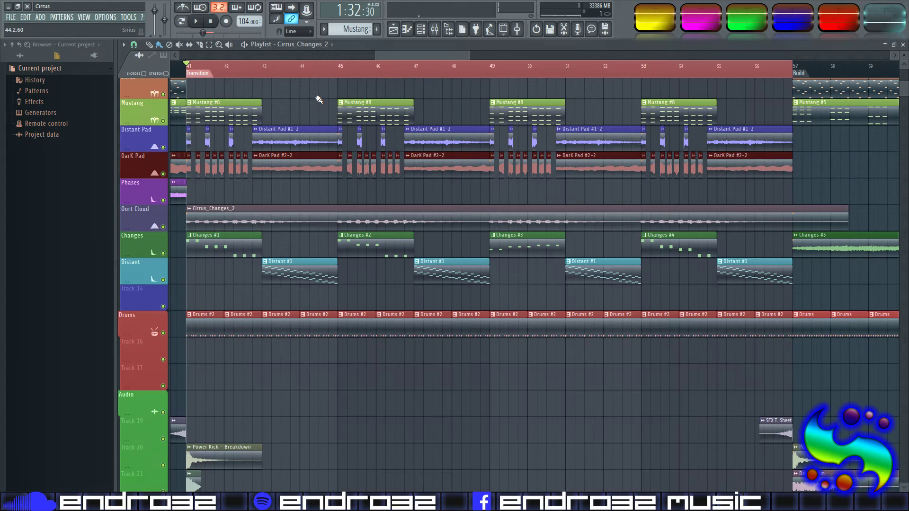
pyautogui.scroll(2, 320, 118)
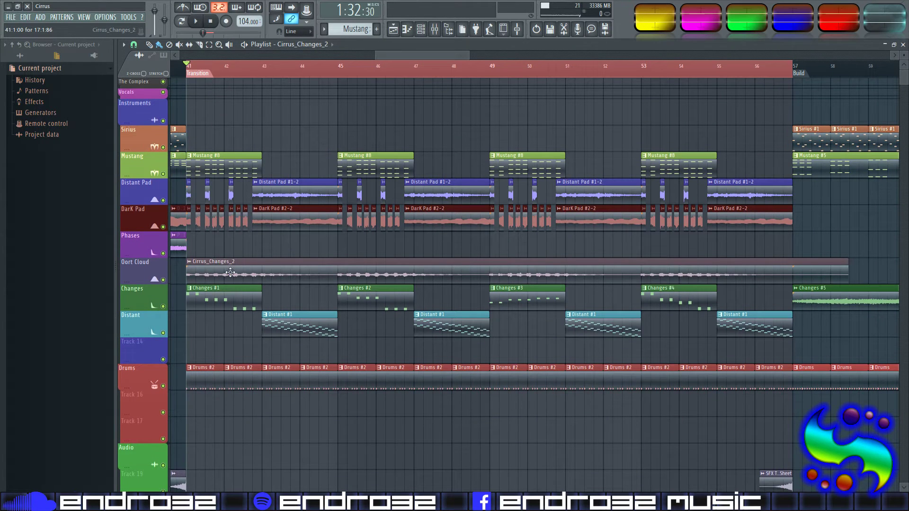
# Step: Trim the Cirrus_Changes_2 clip so it ends at bar 57
pyautogui.scroll(-1, 230, 271)
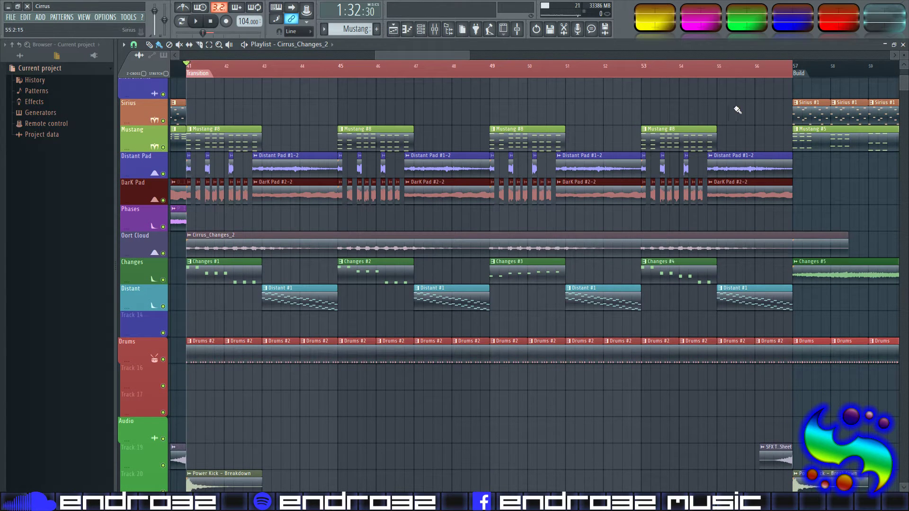
pyautogui.click(538, 70)
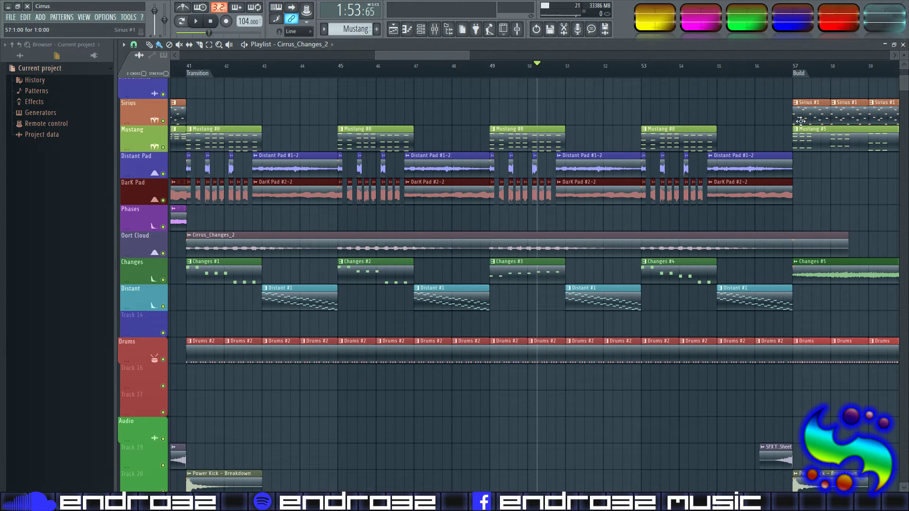
pyautogui.scroll(3, 807, 76)
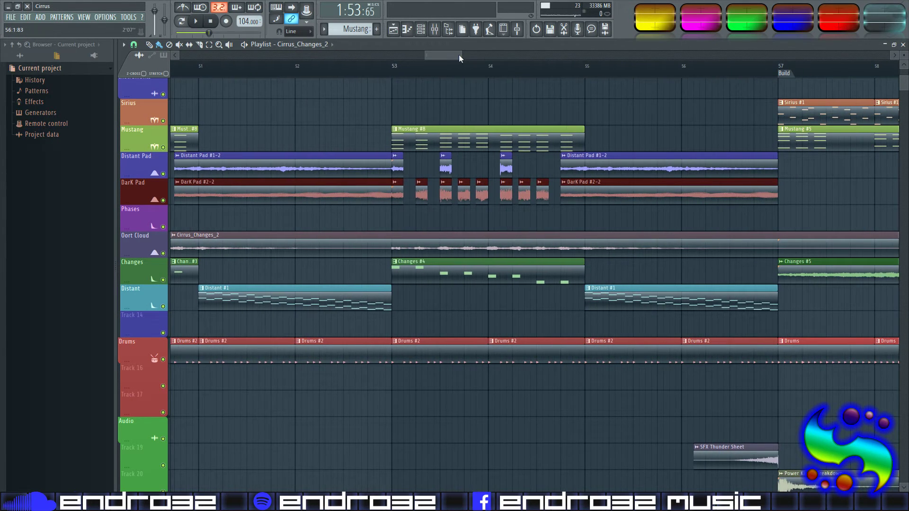
pyautogui.moveTo(450, 55); pyautogui.dragTo(459, 56)
pyautogui.moveTo(748, 237); pyautogui.dragTo(606, 241)
pyautogui.moveTo(471, 59)
pyautogui.mouseDown()
pyautogui.moveTo(419, 57)
pyautogui.moveTo(473, 74)
pyautogui.moveTo(465, 70)
pyautogui.mouseUp()
# Step: Delete the old Changes #2–#4 pattern clips and move Cirrus_Changes_2 onto the Changes track
pyautogui.scroll(-2, 465, 70)
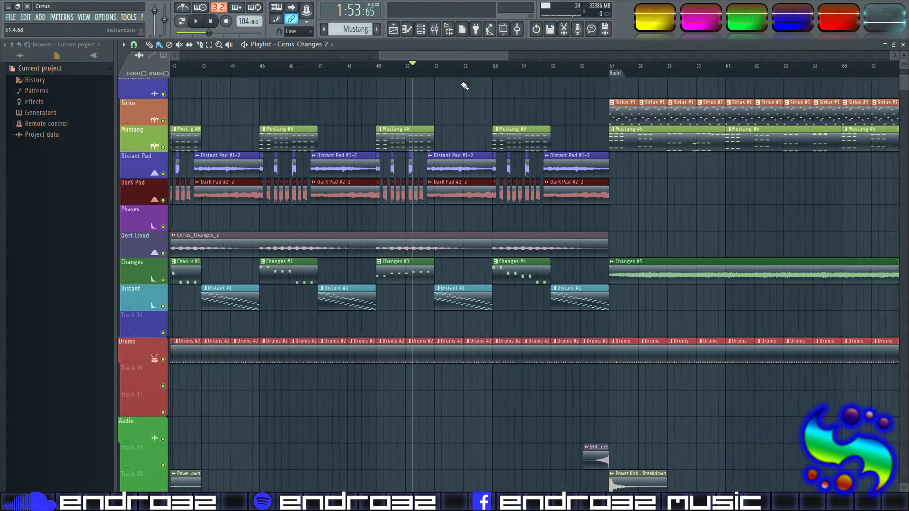
pyautogui.hscroll(-2, 399, 60)
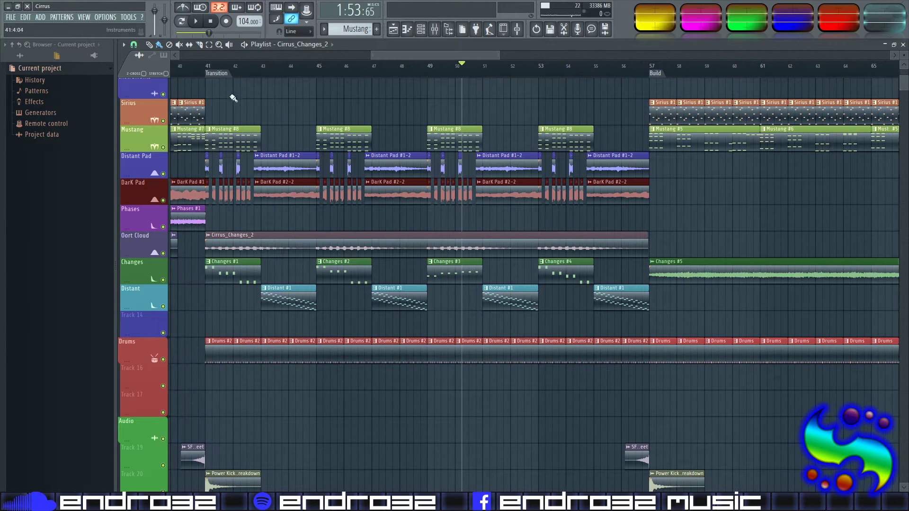
pyautogui.rightClick(331, 274)
pyautogui.rightClick(454, 274)
pyautogui.rightClick(558, 274)
pyautogui.moveTo(517, 248); pyautogui.dragTo(518, 274)
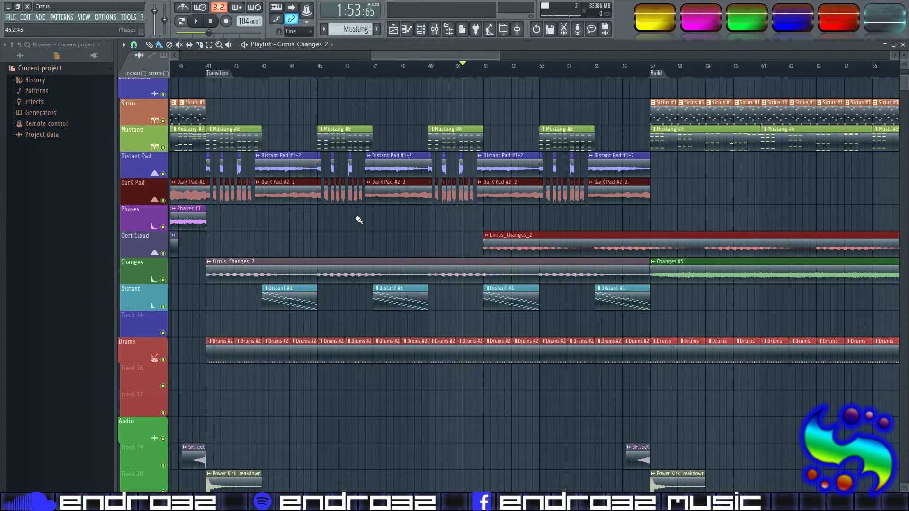
pyautogui.click(208, 66)
pyautogui.keyDown('ctrl'); pyautogui.click(163, 279); pyautogui.keyUp('ctrl')
pyautogui.press('space')
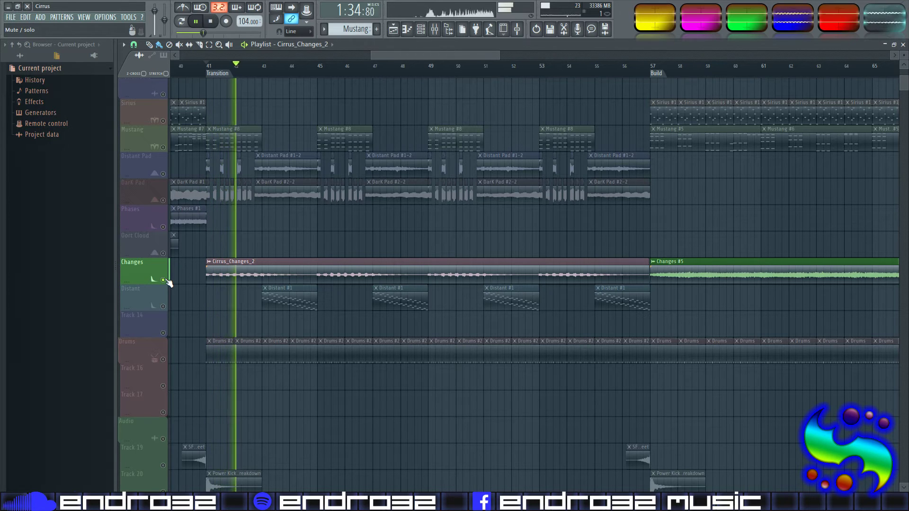
pyautogui.keyDown('ctrl'); pyautogui.click(163, 280); pyautogui.keyUp('ctrl')
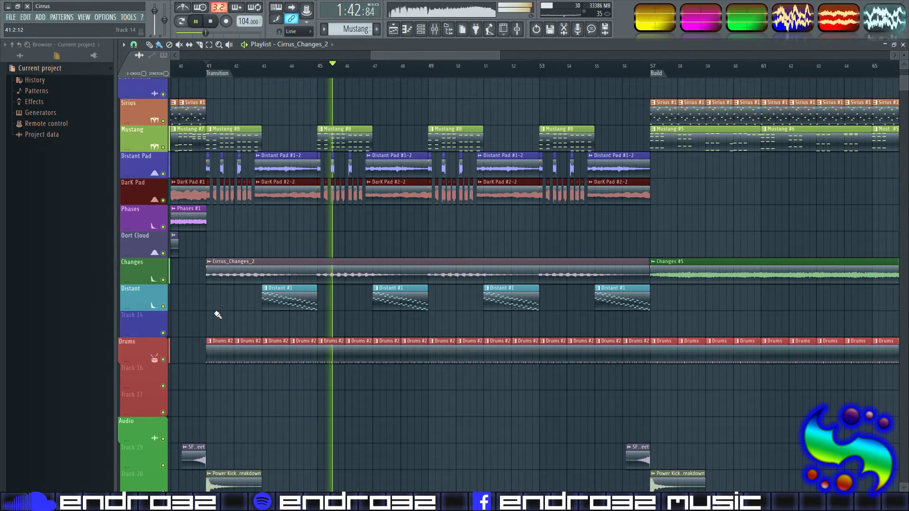
pyautogui.rightClick(163, 280)
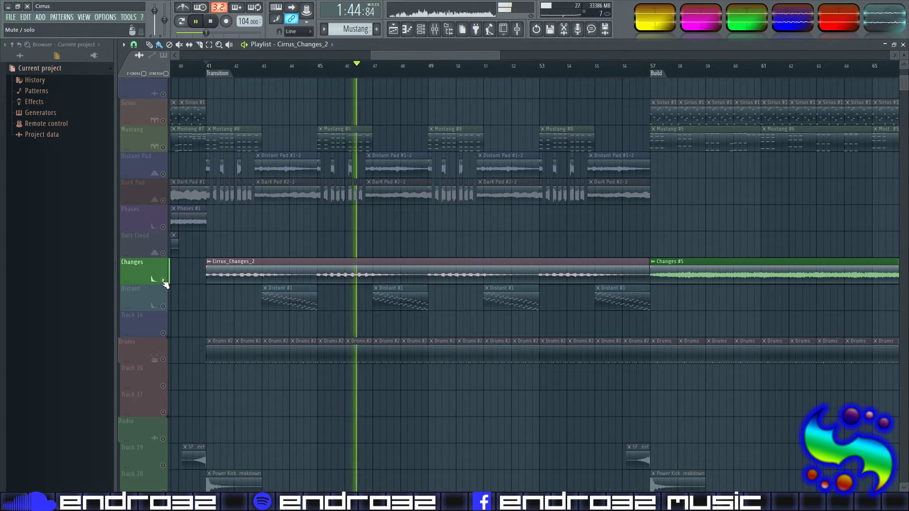
pyautogui.press('space')
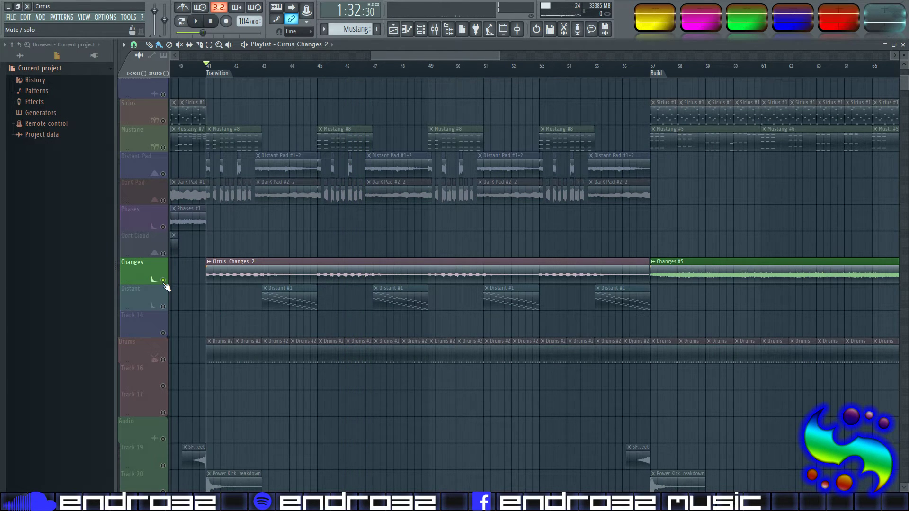
pyautogui.rightClick(163, 281)
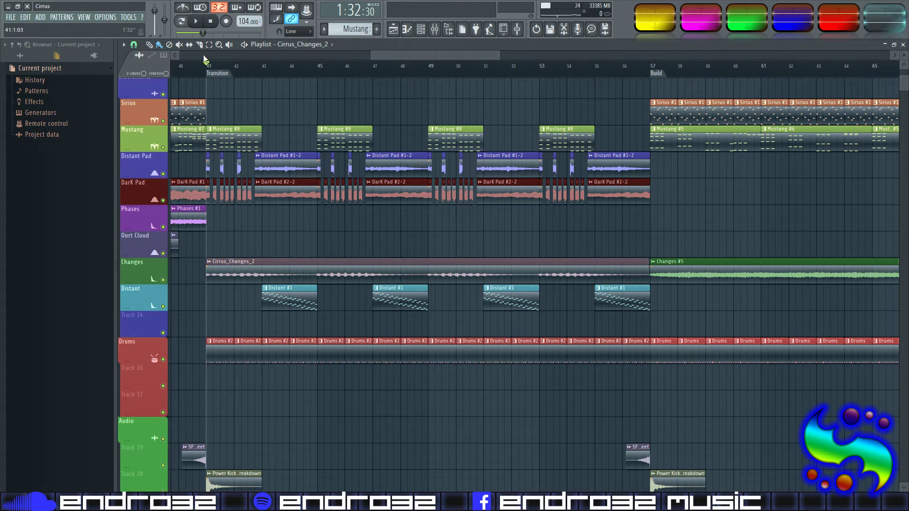
pyautogui.scroll(4, 310, 66)
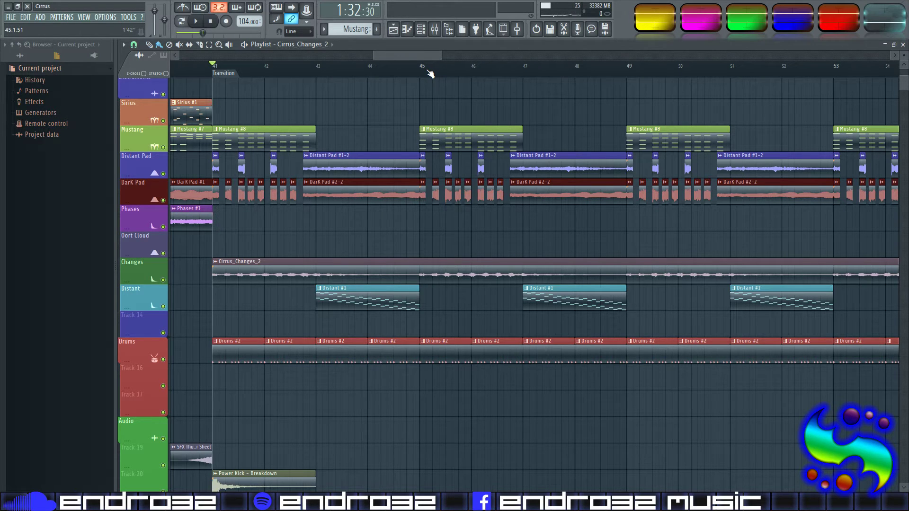
# Step: Rename the bounced Cirrus_Changes_2 clip to 'Changes #1'
pyautogui.click(216, 262)
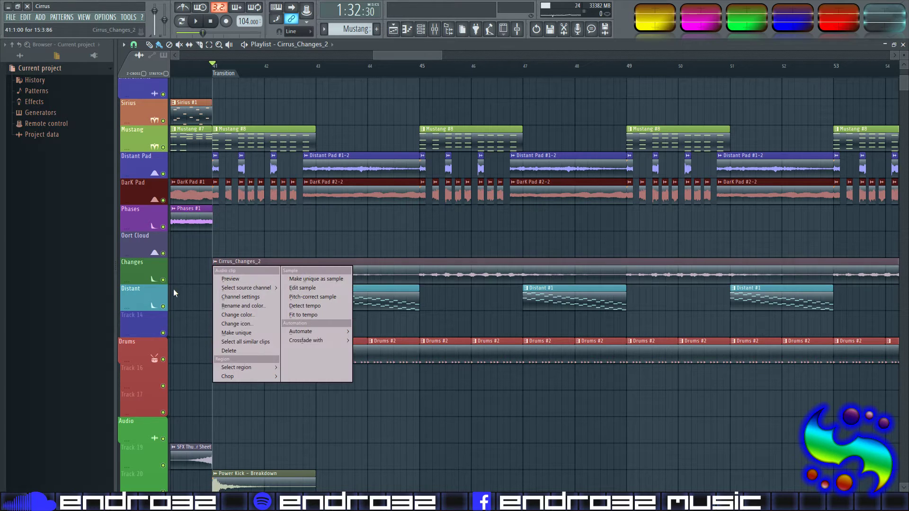
pyautogui.click(227, 314)
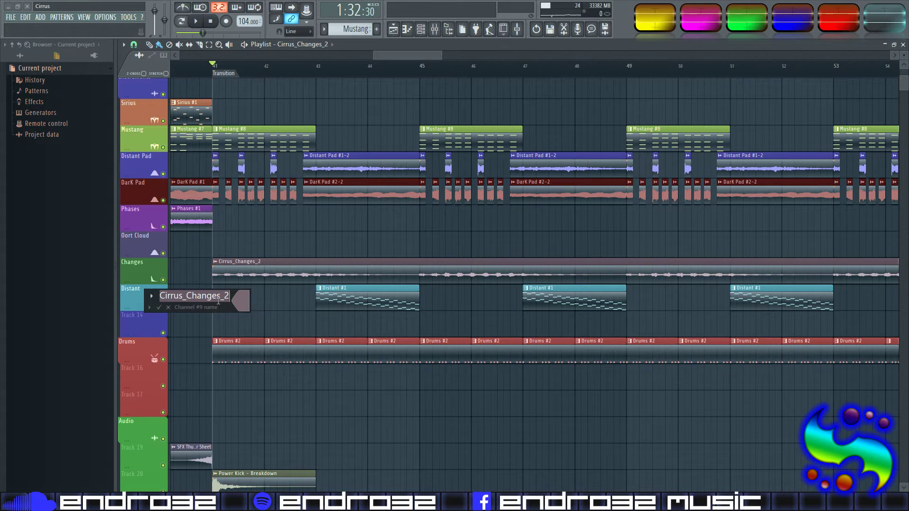
pyautogui.write('Changes #1')
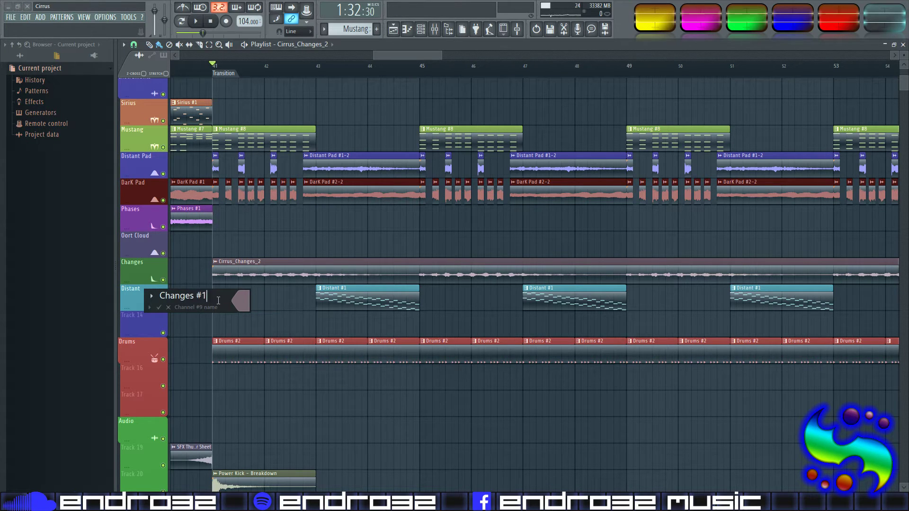
pyautogui.click(233, 296)
pyautogui.press('Return')
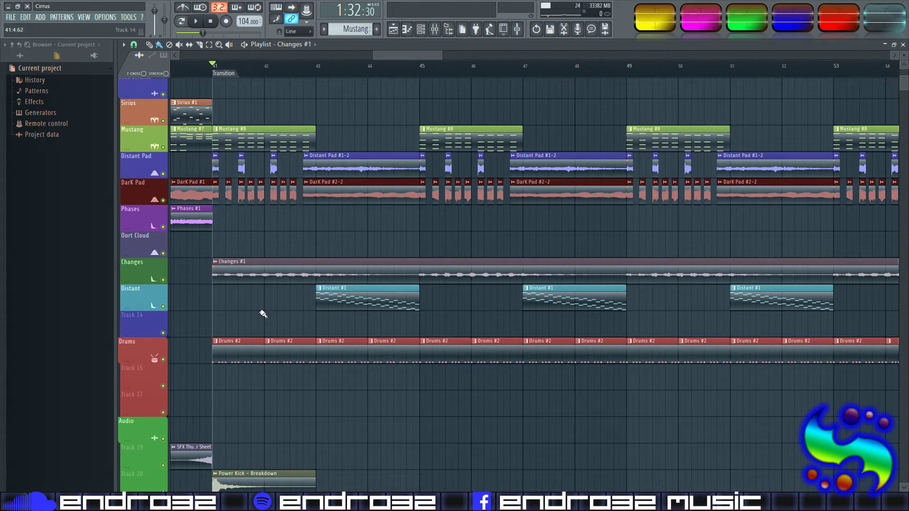
# Step: Place a temporary Changes #1 pattern clip on Oort Cloud to check its colour settings
pyautogui.click(297, 44)
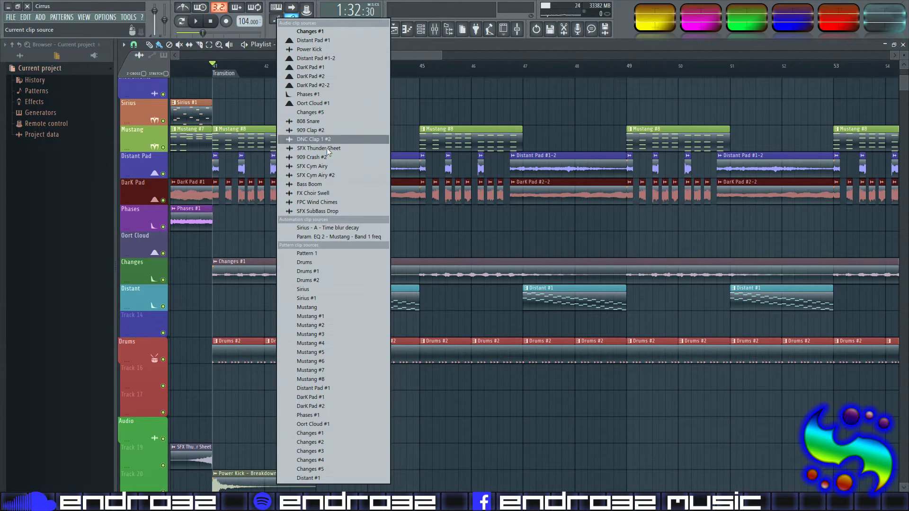
pyautogui.click(359, 436)
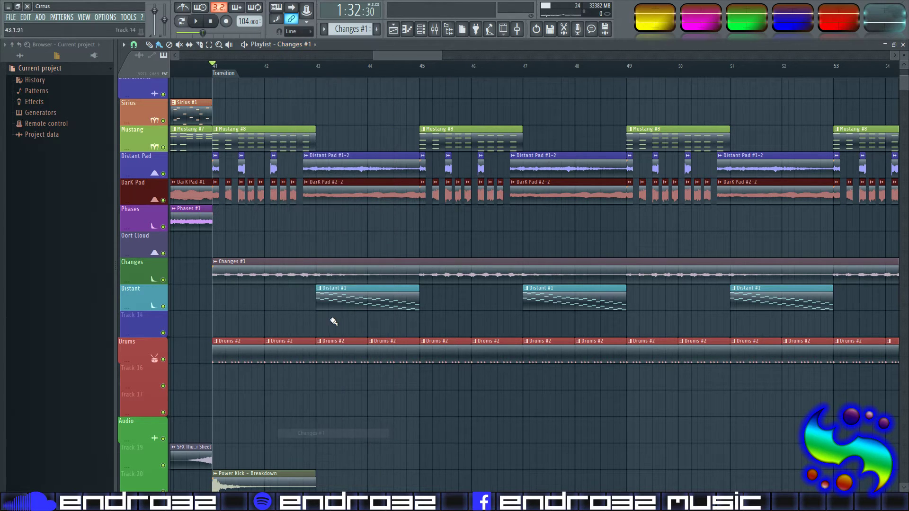
pyautogui.click(290, 245)
pyautogui.click(286, 235)
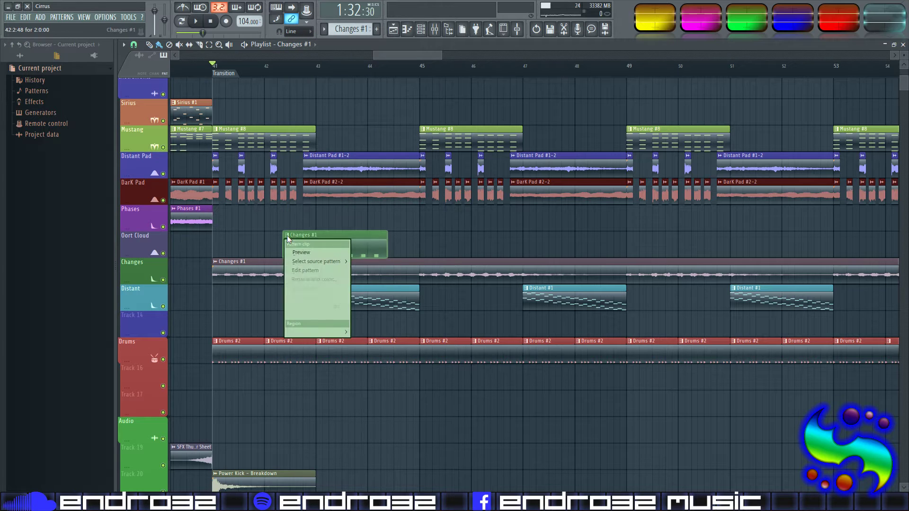
pyautogui.click(308, 280)
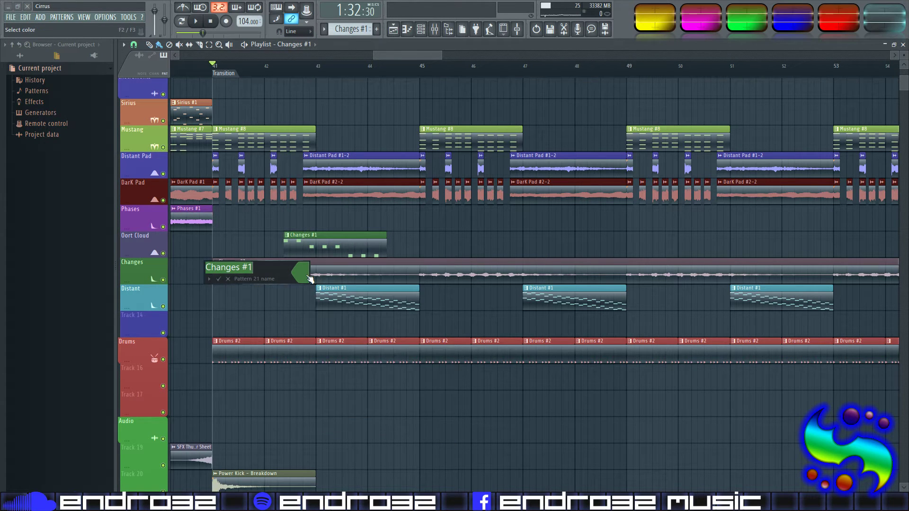
pyautogui.press('Return')
# Step: Colour the Changes #1 audio clip green and delete the temporary pattern clip
pyautogui.click(215, 261)
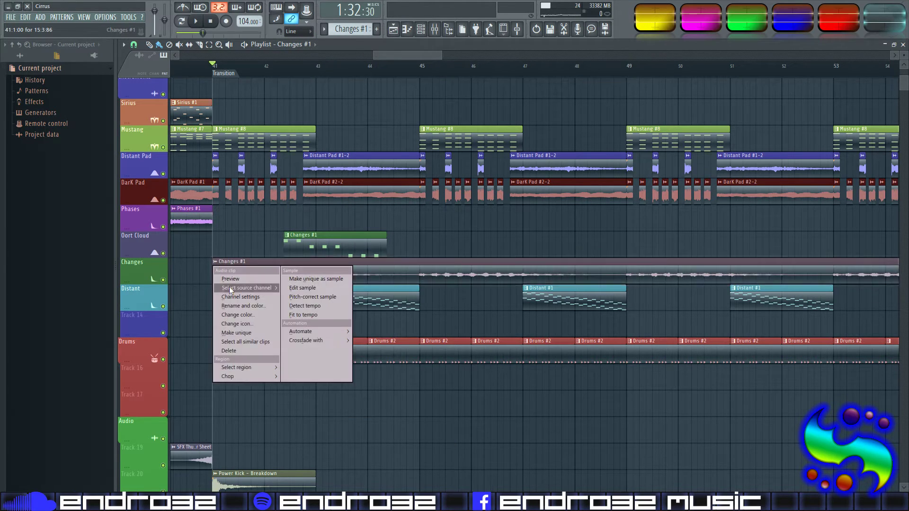
pyautogui.click(234, 302)
pyautogui.click(244, 330)
pyautogui.press('Return')
pyautogui.rightClick(365, 244)
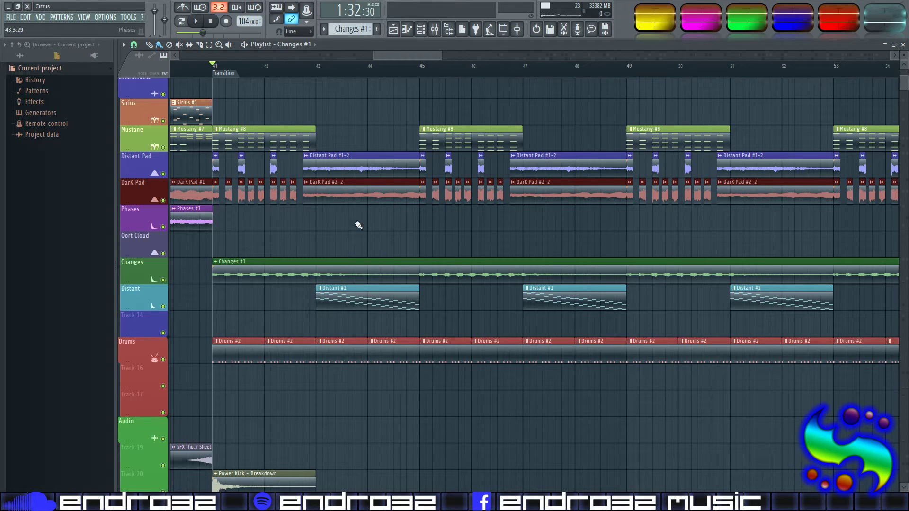
# Step: Delete the Distant #1 clips at bars 47, 51 and 55, keeping the one at bar 43
pyautogui.scroll(-5, 349, 192)
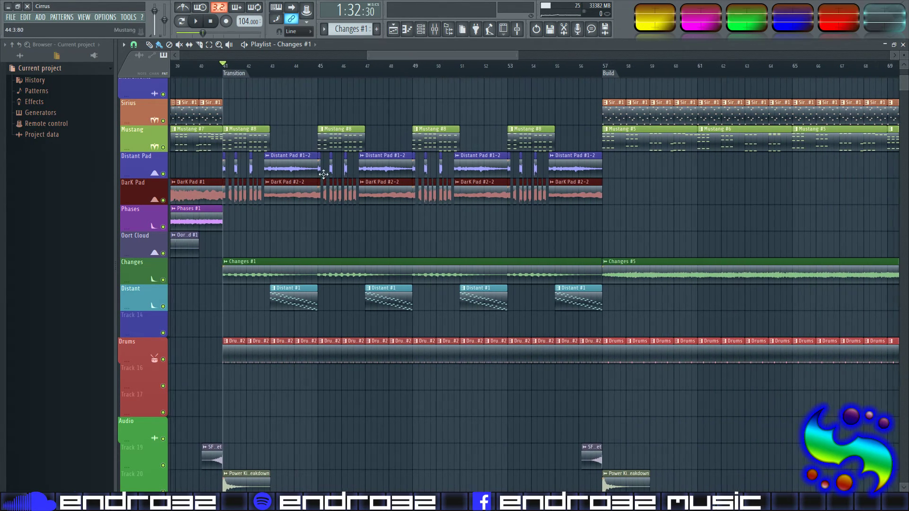
pyautogui.scroll(4, 388, 60)
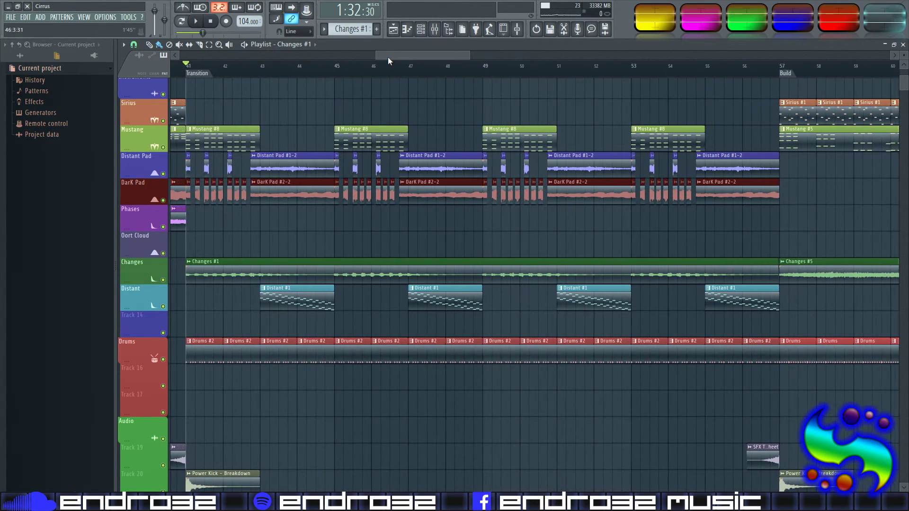
pyautogui.scroll(1, 339, 253)
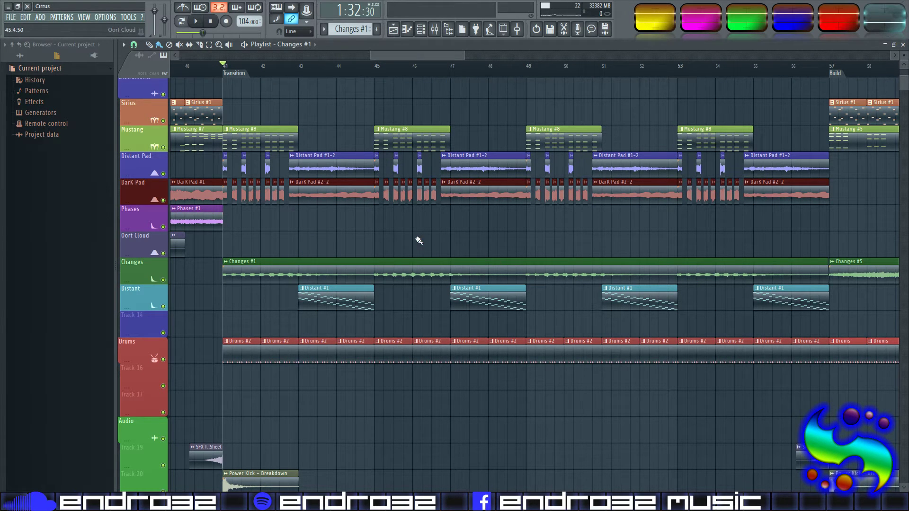
pyautogui.scroll(-1, 306, 226)
pyautogui.scroll(2, 305, 204)
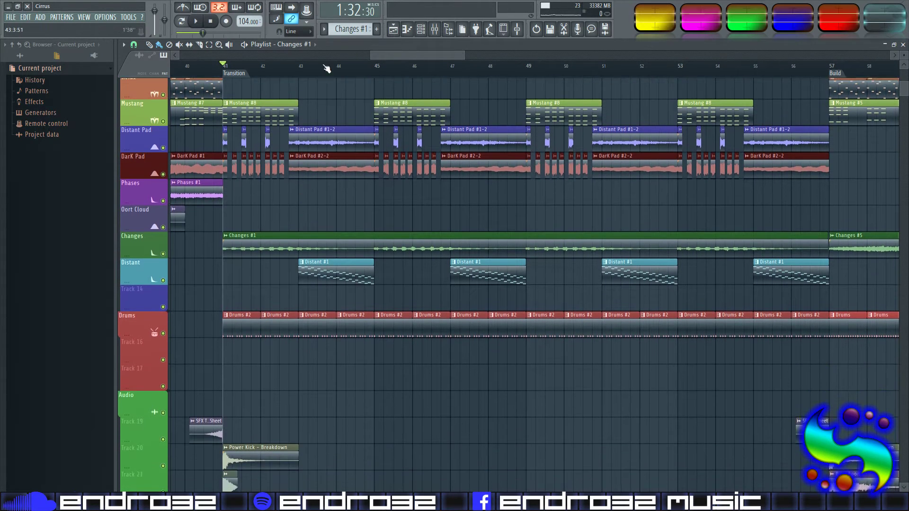
pyautogui.scroll(-3, 306, 181)
pyautogui.scroll(1, 324, 73)
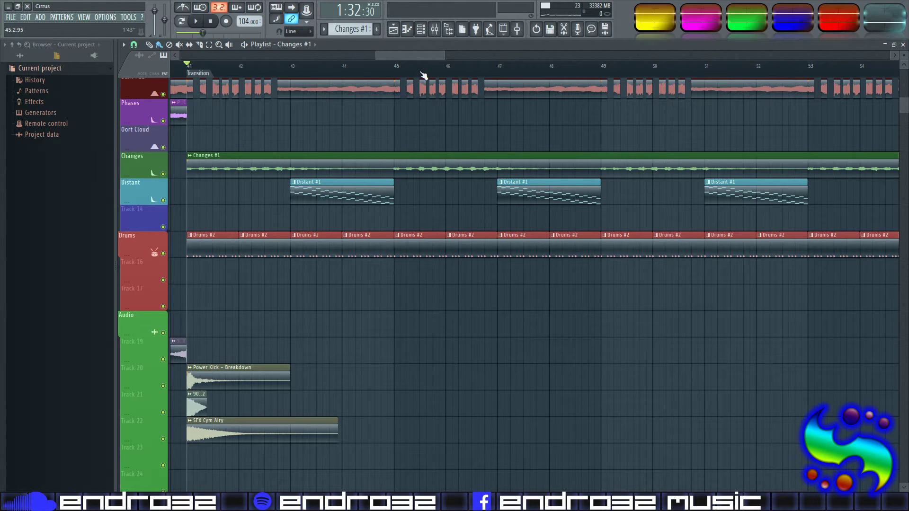
pyautogui.scroll(-5, 424, 78)
pyautogui.rightClick(466, 195)
pyautogui.rightClick(585, 194)
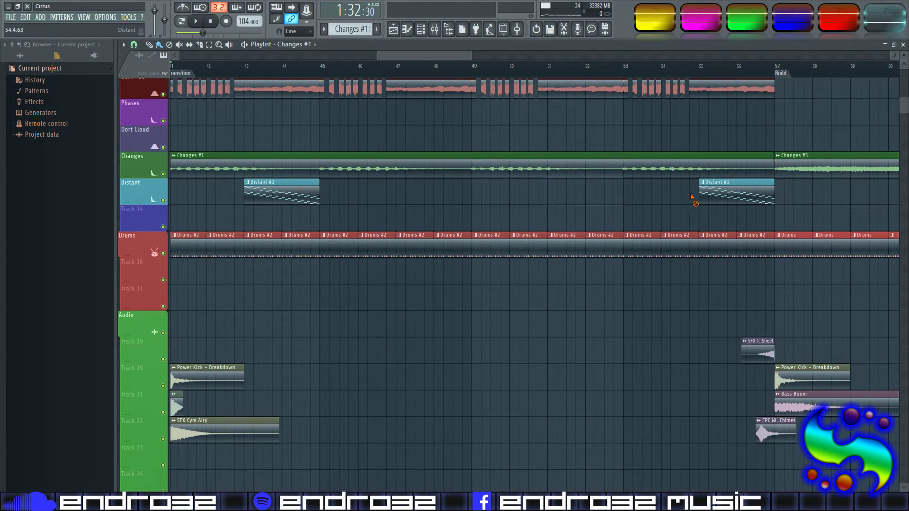
pyautogui.rightClick(719, 194)
pyautogui.scroll(2, 336, 235)
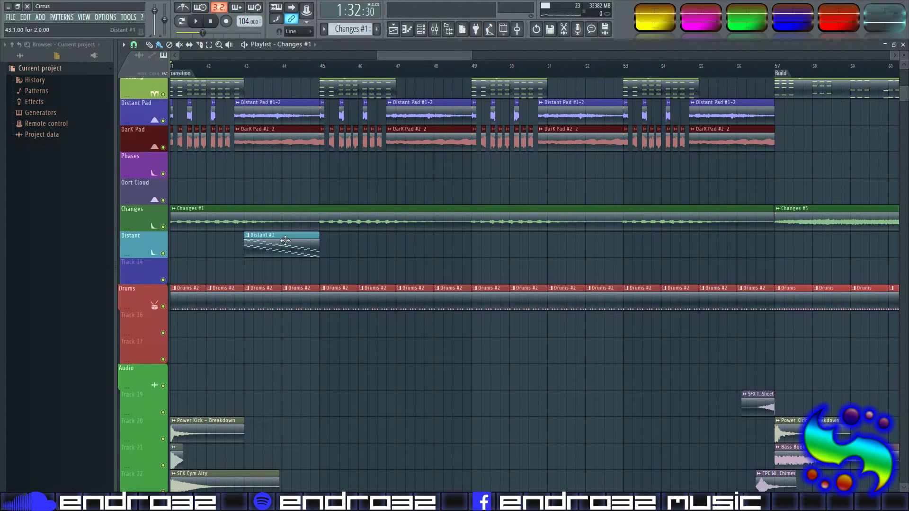
pyautogui.scroll(2, 296, 70)
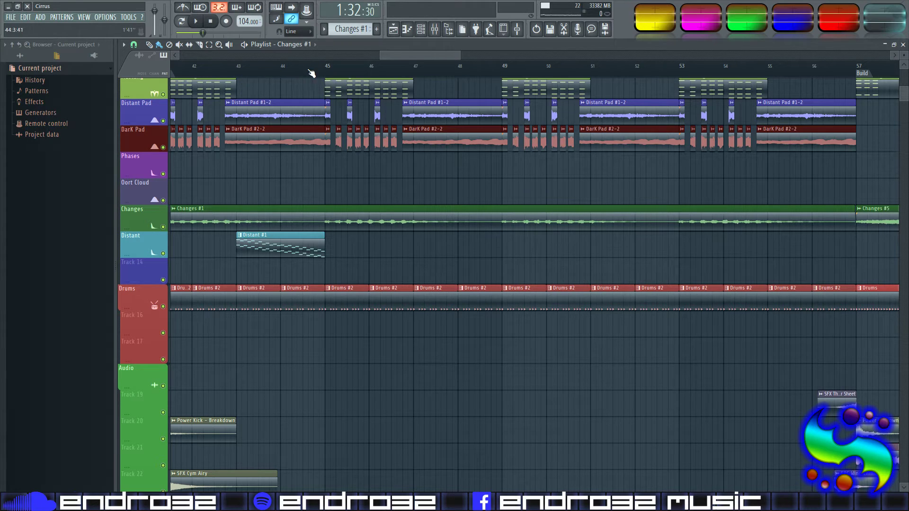
# Step: Solo the Distant track and audition it from around bar 44
pyautogui.click(309, 66)
pyautogui.rightClick(164, 254)
pyautogui.press('space')
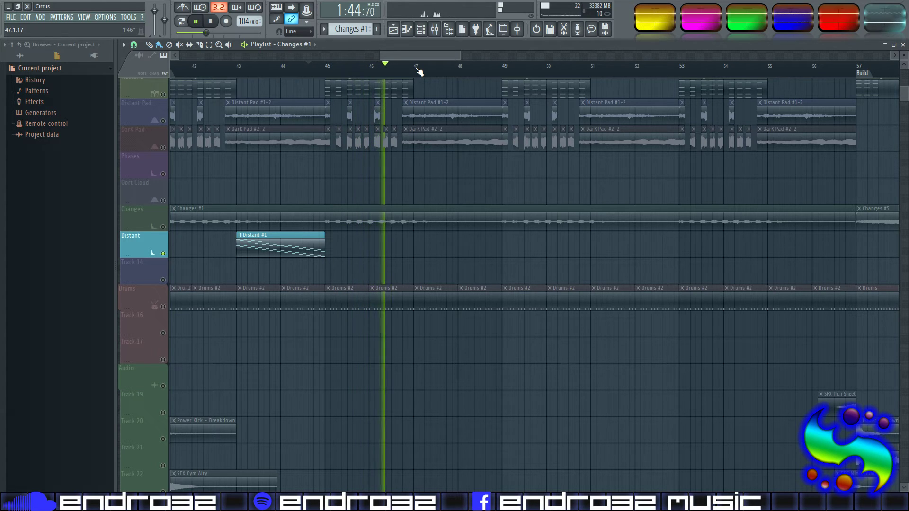
pyautogui.press('space')
# Step: Select bars 43–47 on the ruler, unsolo Distant, and open the mixer
pyautogui.moveTo(418, 71); pyautogui.dragTo(237, 70)
pyautogui.keyDown('ctrl'); pyautogui.click(162, 253); pyautogui.keyUp('ctrl')
pyautogui.click(247, 71)
pyautogui.click(434, 29)
pyautogui.click(376, 457)
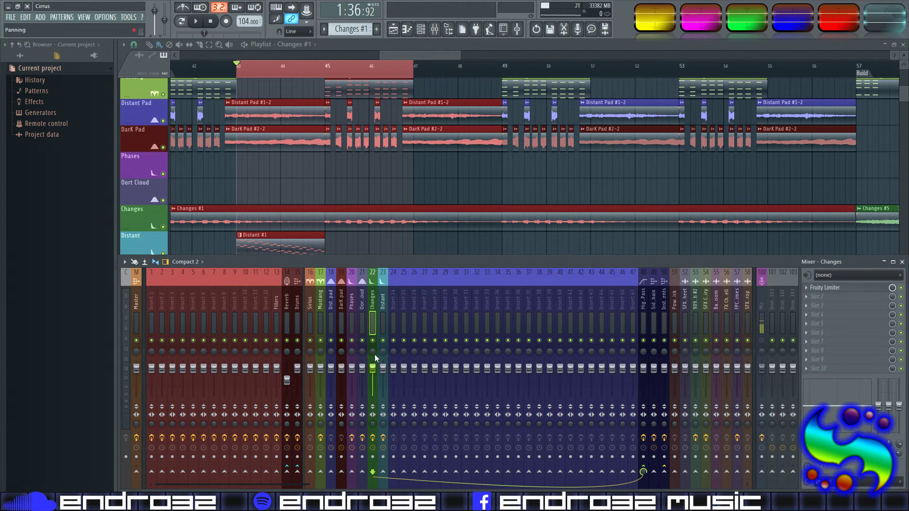
# Step: Render the Distant mixer insert to a wave file over the Song selection, then return to the playlist
pyautogui.click(383, 457)
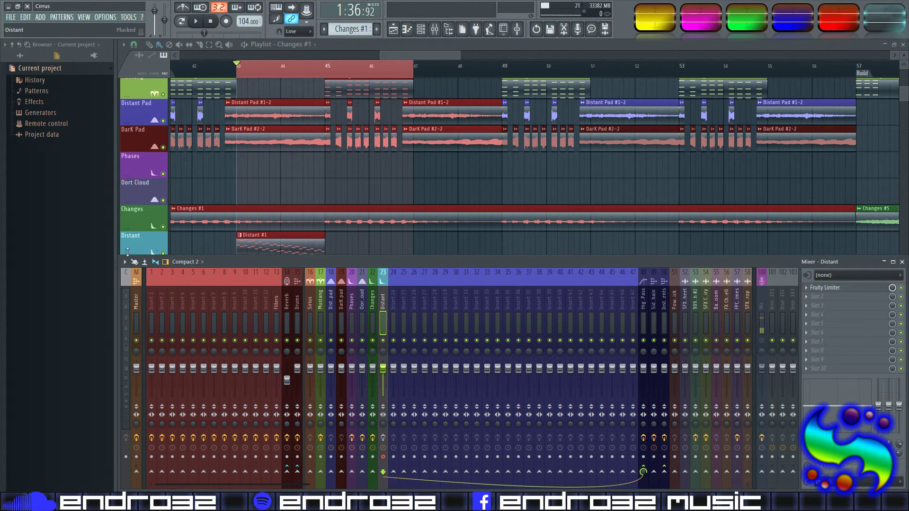
pyautogui.click(125, 262)
pyautogui.moveTo(213, 241)
pyautogui.click(250, 236)
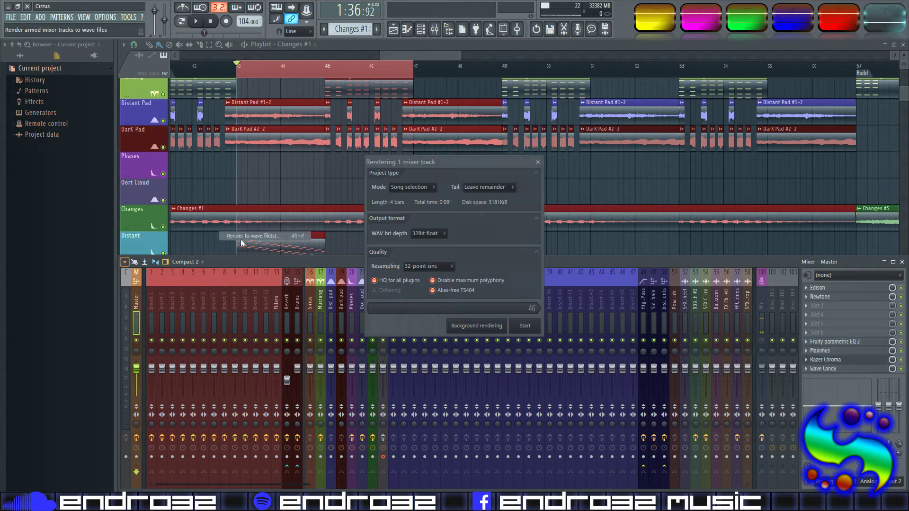
pyautogui.click(423, 188)
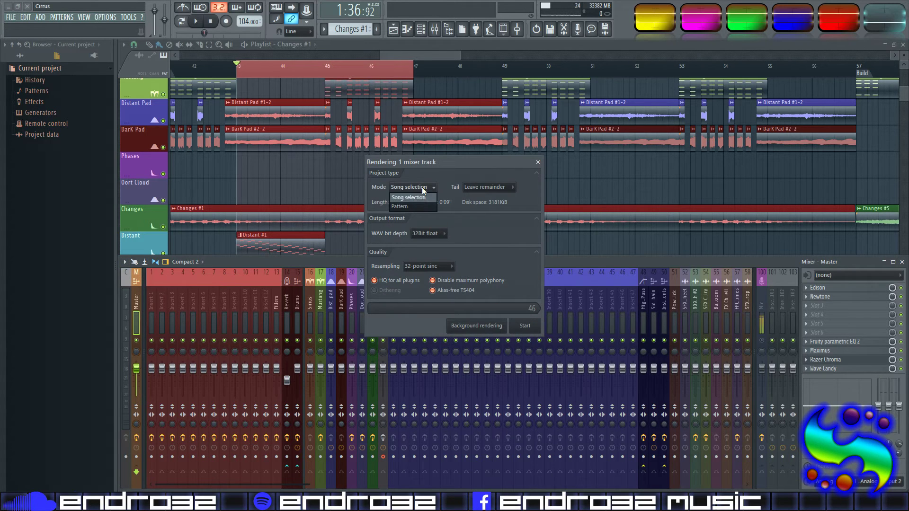
pyautogui.click(410, 198)
pyautogui.click(524, 326)
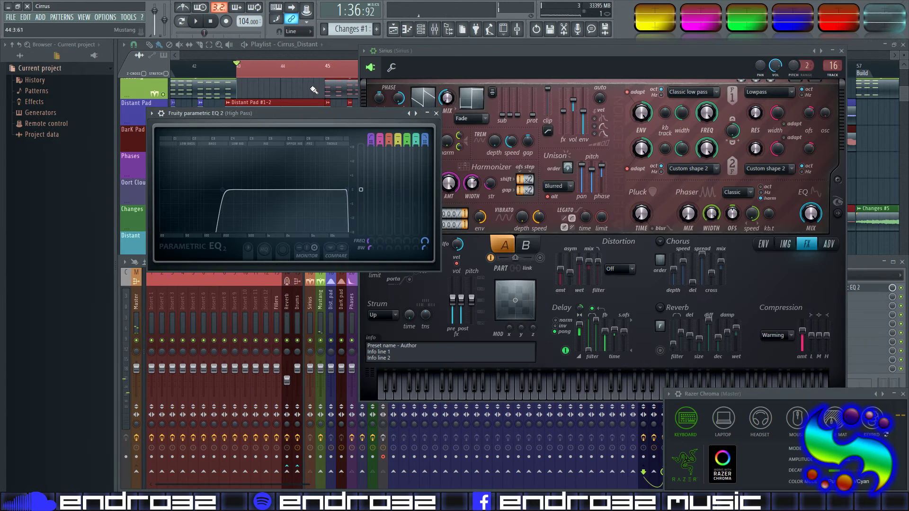
pyautogui.click(383, 436)
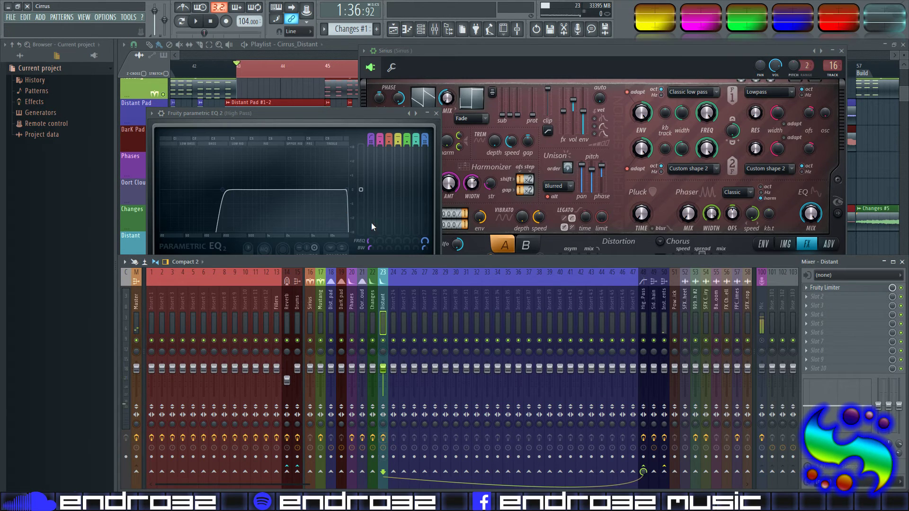
pyautogui.click(289, 98)
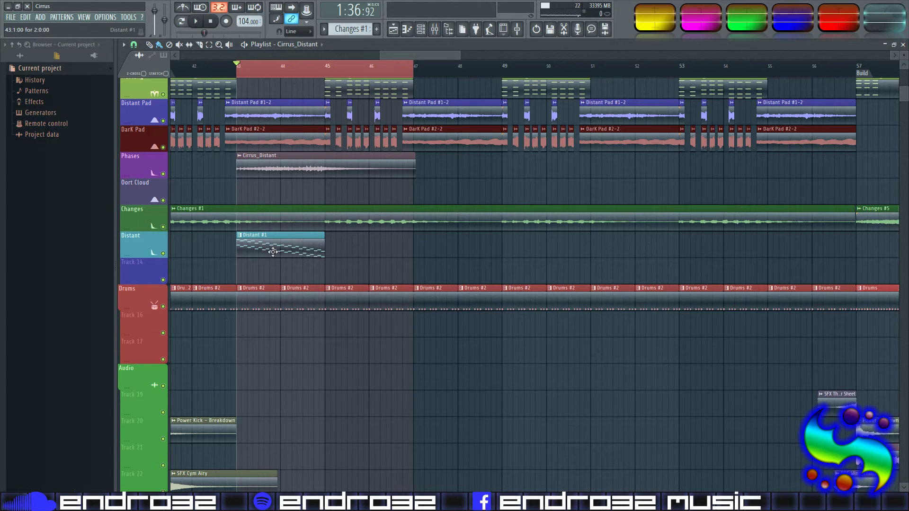
# Step: Rename Cirrus_Distant to 'Distant #1' in cyan and move it onto the Distant track at bars 43–47
pyautogui.click(239, 241)
pyautogui.click(260, 259)
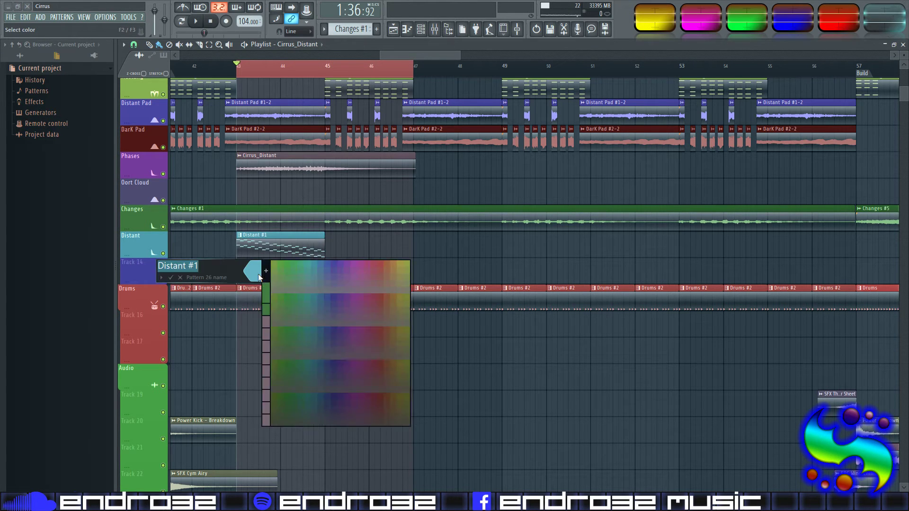
pyautogui.press('Return')
pyautogui.click(238, 157)
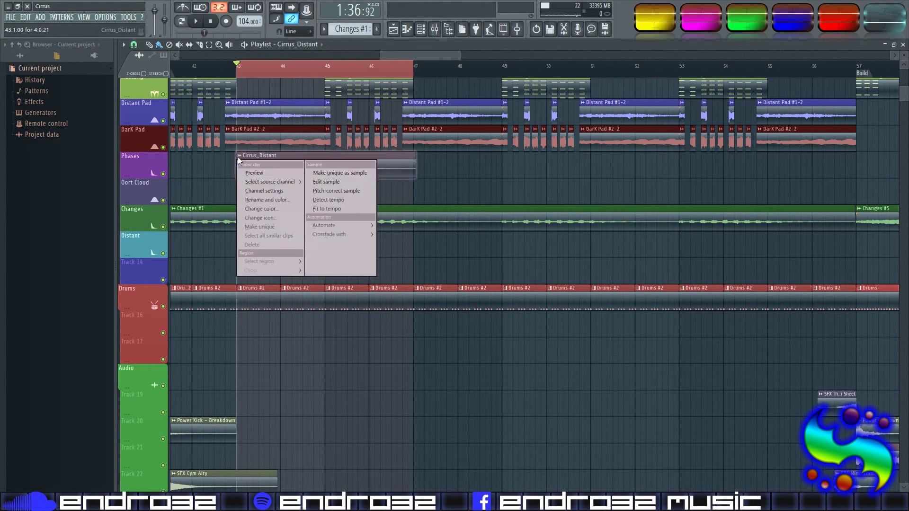
pyautogui.click(258, 198)
pyautogui.write('Distant #1')
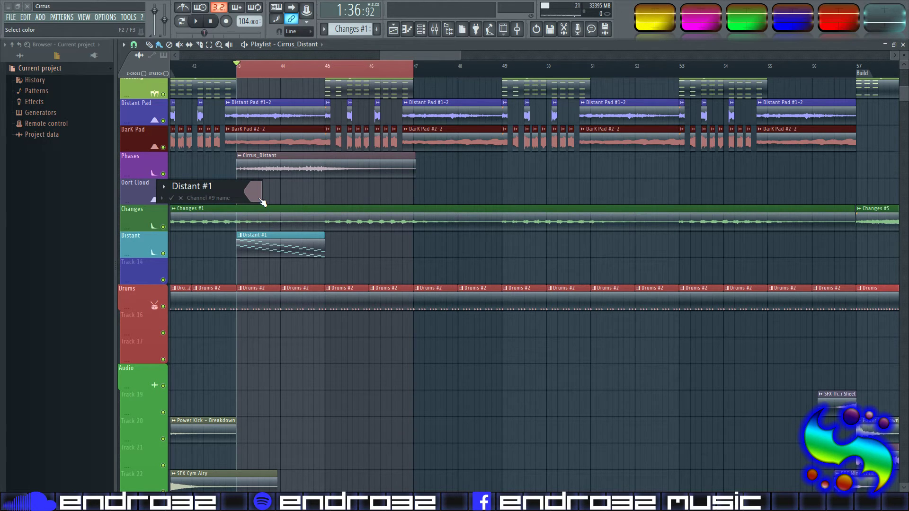
pyautogui.click(259, 199)
pyautogui.click(268, 230)
pyautogui.press('Return')
pyautogui.moveTo(268, 165); pyautogui.dragTo(269, 245)
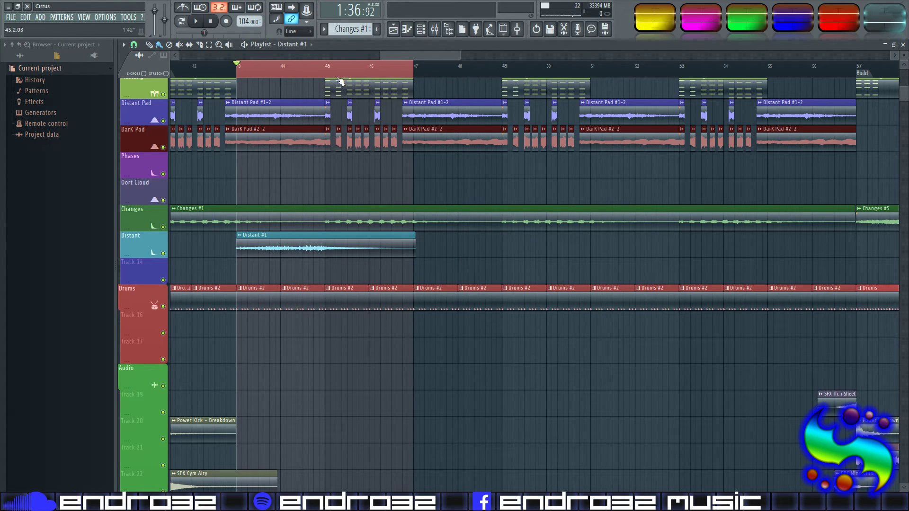
pyautogui.click(239, 71)
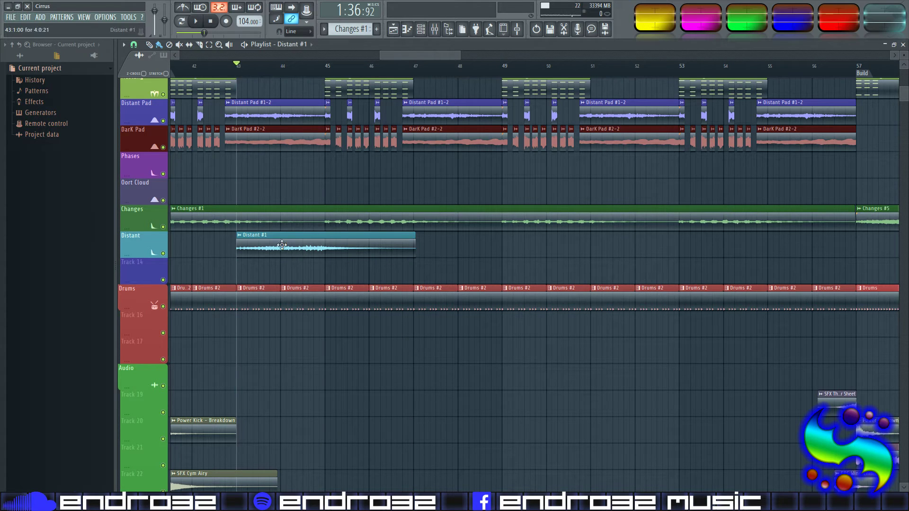
# Step: Trim the Distant #1 clip's reverb tail and paint three more copies along the Distant track
pyautogui.scroll(5, 416, 75)
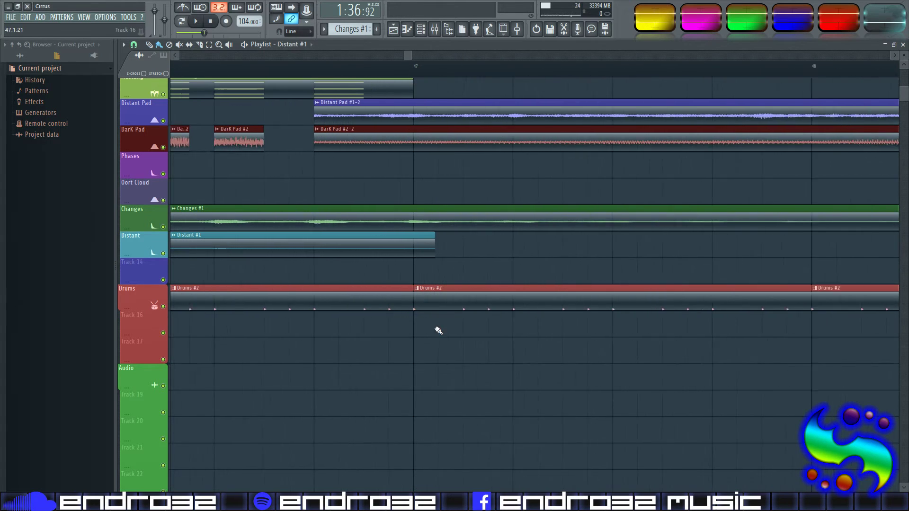
pyautogui.moveTo(435, 235); pyautogui.dragTo(411, 235)
pyautogui.scroll(-5, 405, 75)
pyautogui.moveTo(408, 248); pyautogui.dragTo(835, 238)
pyautogui.scroll(-5, 690, 75)
pyautogui.scroll(3, 436, 203)
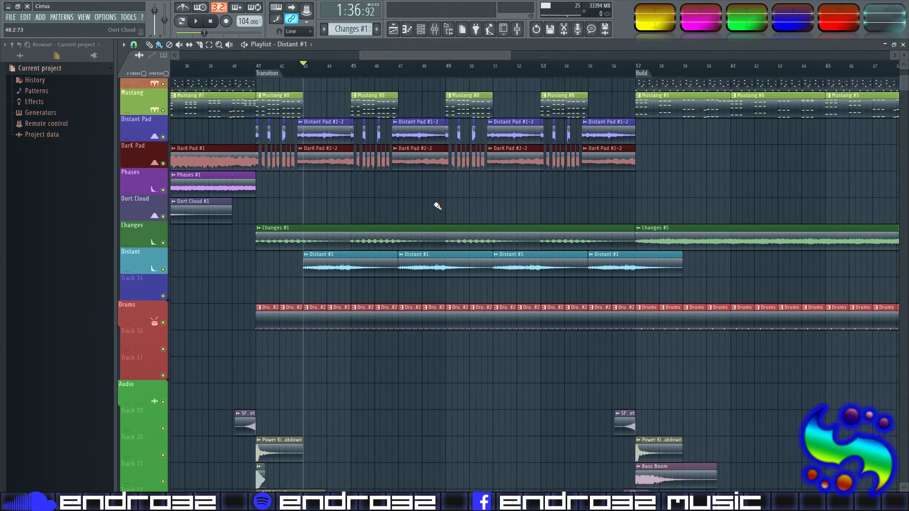
# Step: Audition the new clips with Changes and Distant soloed, then stop and unsolo the tracks
pyautogui.press('space')
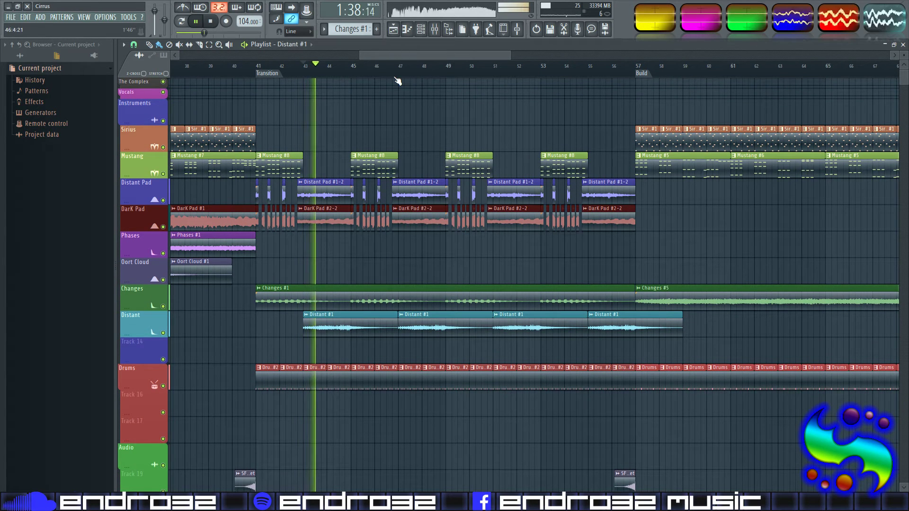
pyautogui.rightClick(406, 289)
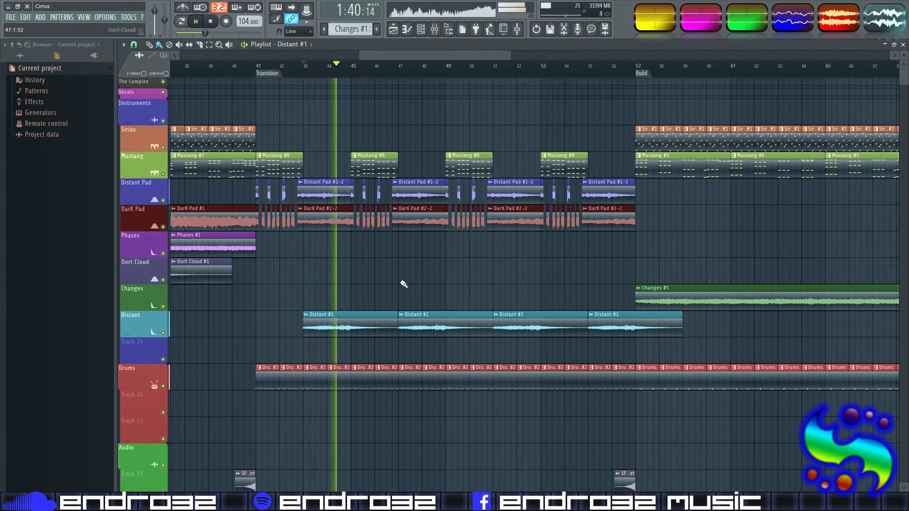
pyautogui.hotkey('ctrl', 'z')
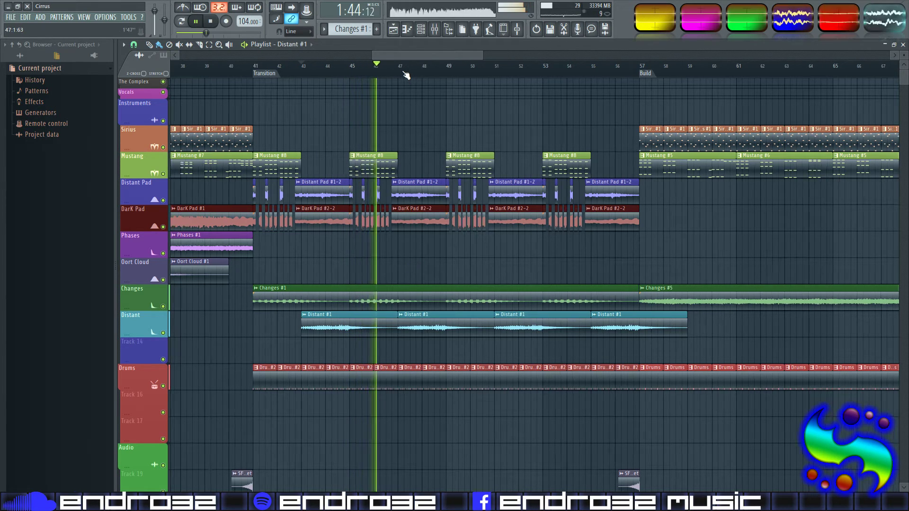
pyautogui.scroll(3, 406, 75)
pyautogui.rightClick(163, 306)
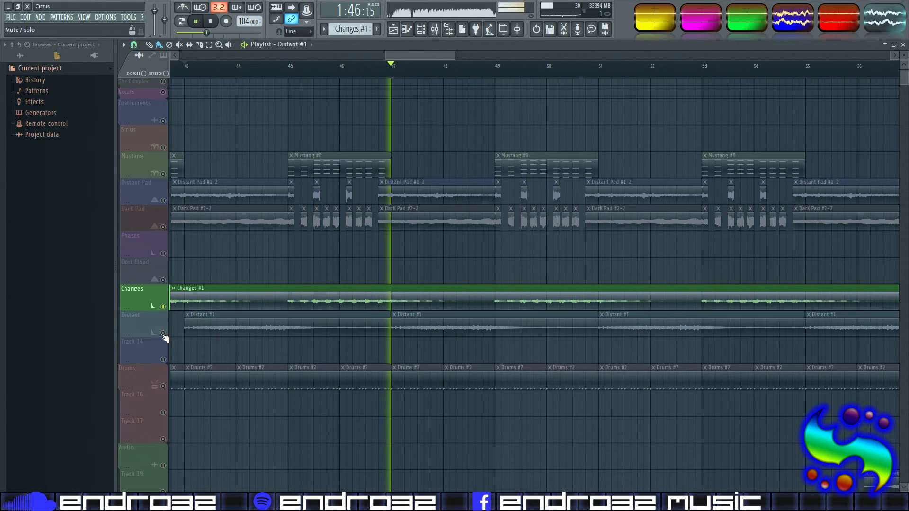
pyautogui.click(163, 333)
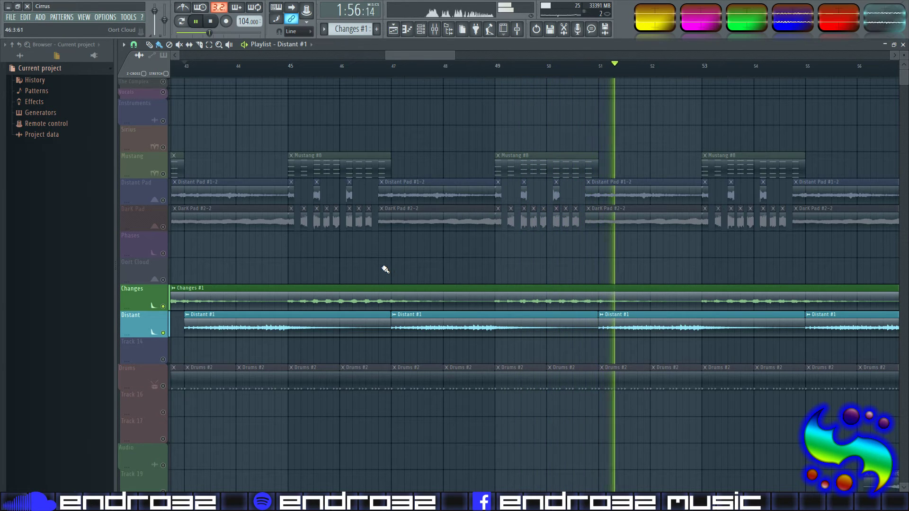
pyautogui.press('space')
pyautogui.click(169, 312)
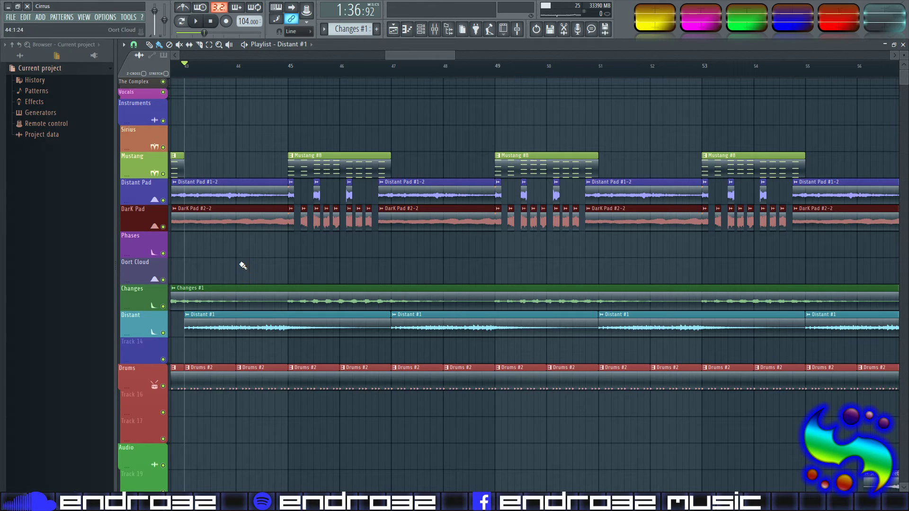
# Step: Group the selected Distant #1 and Changes #1 channels under the new name 'Instruments (Bounced)'
pyautogui.click(420, 29)
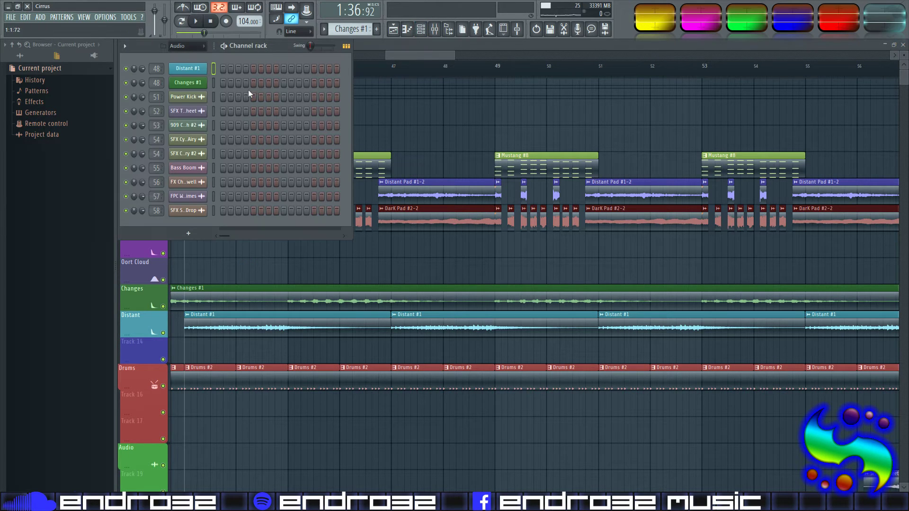
pyautogui.moveTo(214, 70); pyautogui.dragTo(214, 82)
pyautogui.click(187, 45)
pyautogui.click(197, 69)
pyautogui.click(125, 47)
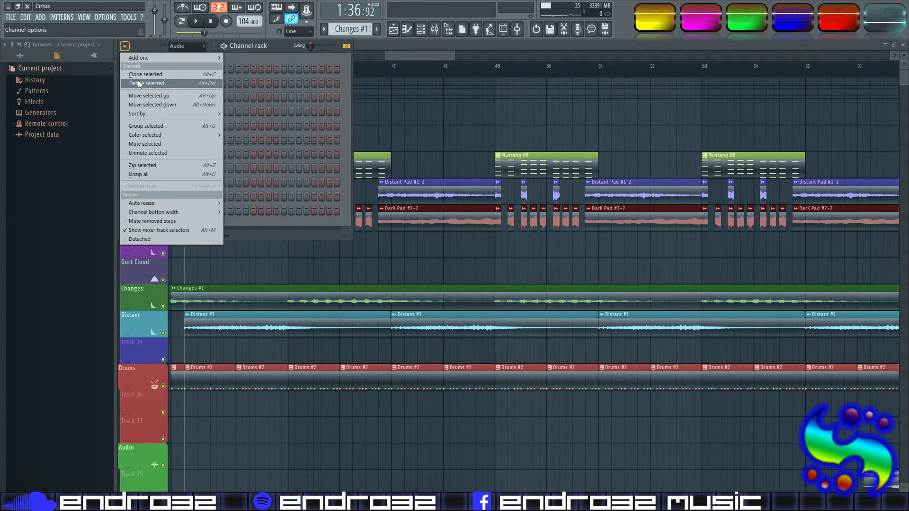
pyautogui.click(150, 128)
pyautogui.write('Instru')
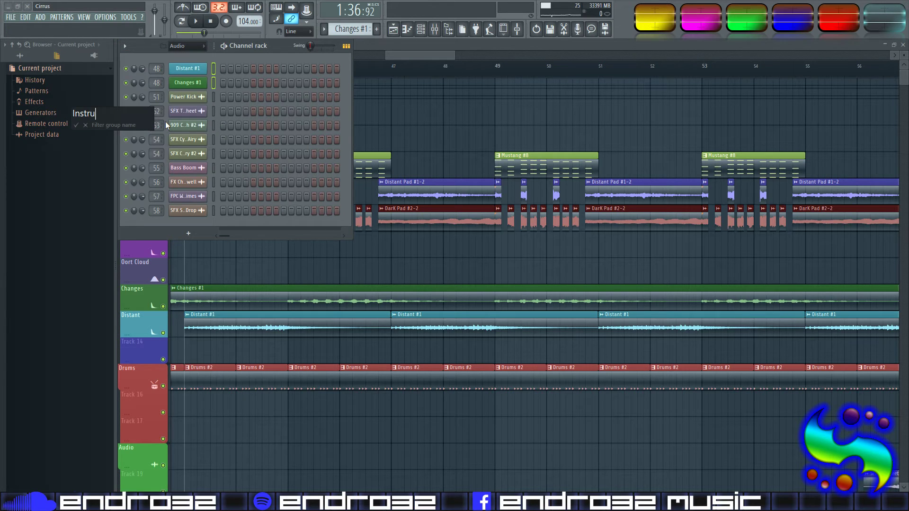
pyautogui.write('ments (b')
pyautogui.write('a')
pyautogui.press('BackSpace')
pyautogui.press('BackSpace')
pyautogui.write('Bounced)')
pyautogui.press('Return')
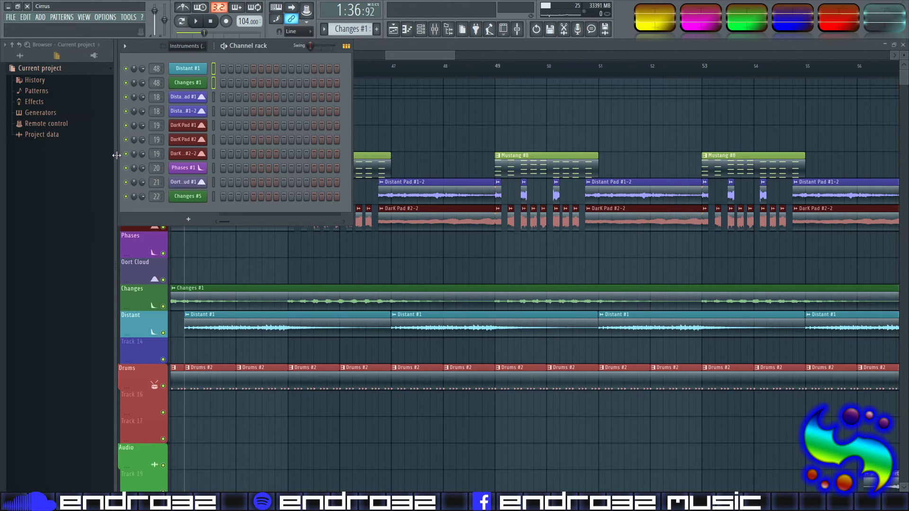
# Step: Move Changes #1 and Distant #1 down to the end of the bounced instruments list
pyautogui.click(214, 83)
pyautogui.hotkey('alt', 'Down')
pyautogui.hotkey('alt', 'Down')
pyautogui.hotkey('alt', 'Down')
pyautogui.hotkey('alt', 'Down')
pyautogui.hotkey('alt', 'Down')
pyautogui.hotkey('alt', 'Down')
pyautogui.hotkey('alt', 'Down')
pyautogui.click(214, 71)
pyautogui.hotkey('alt', 'Down')
pyautogui.hotkey('alt', 'Down')
pyautogui.hotkey('alt', 'Down')
pyautogui.hotkey('alt', 'Down')
pyautogui.hotkey('alt', 'Down')
pyautogui.hotkey('alt', 'Down')
pyautogui.hotkey('alt', 'Down')
pyautogui.hotkey('alt', 'Down')
pyautogui.hotkey('alt', 'Down')
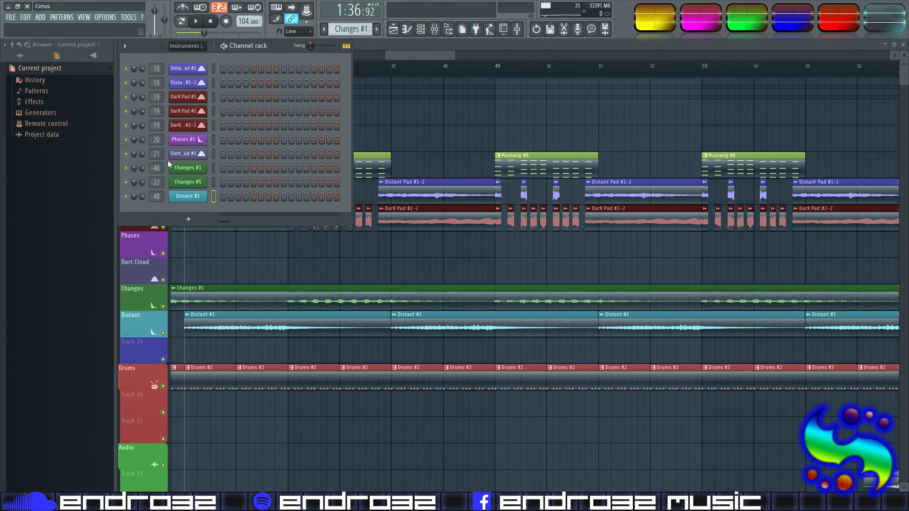
# Step: Route Changes #1 to mixer insert 22 and Distant #1 to insert 23, then return to the playlist
pyautogui.moveTo(160, 168); pyautogui.dragTo(161, 175)
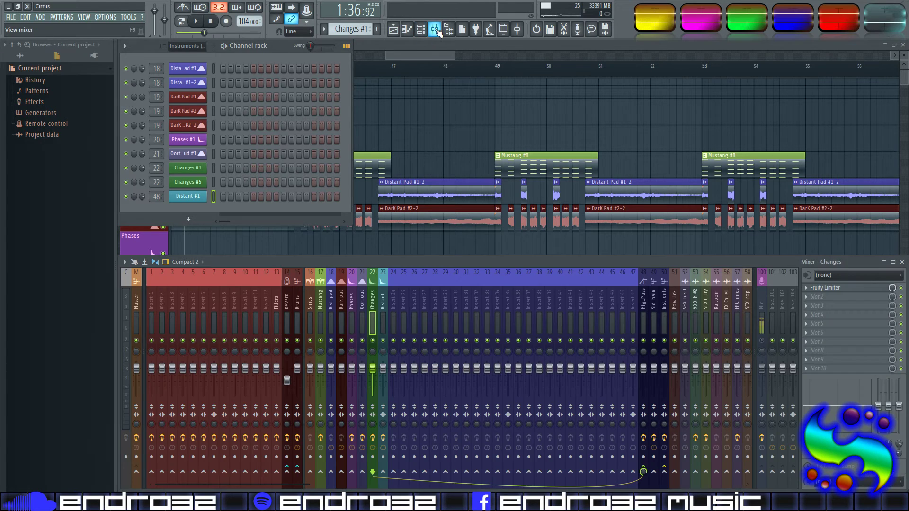
pyautogui.click(434, 28)
pyautogui.moveTo(156, 196); pyautogui.dragTo(156, 220)
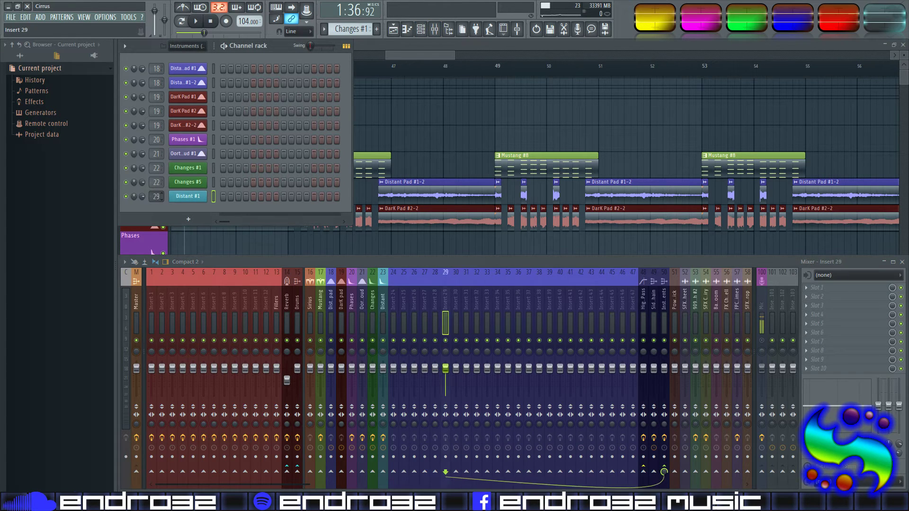
pyautogui.click(384, 305)
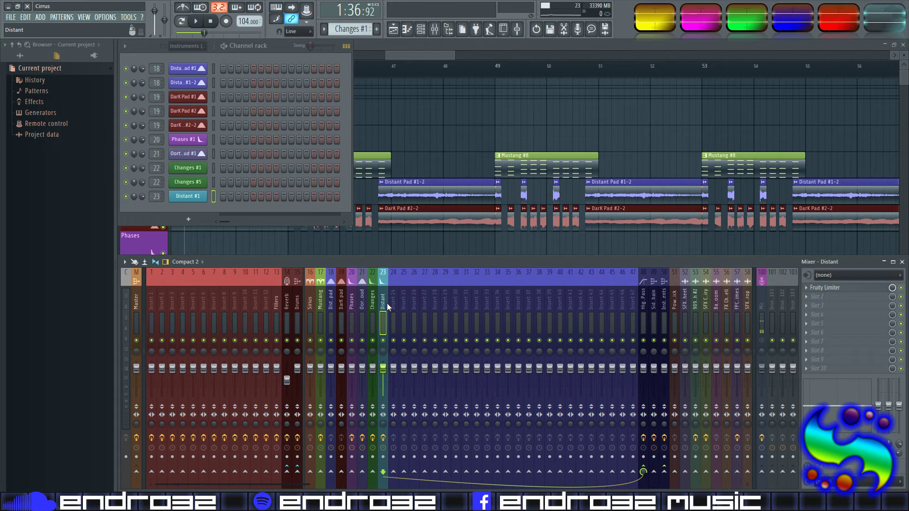
pyautogui.click(379, 245)
pyautogui.scroll(-1, 323, 98)
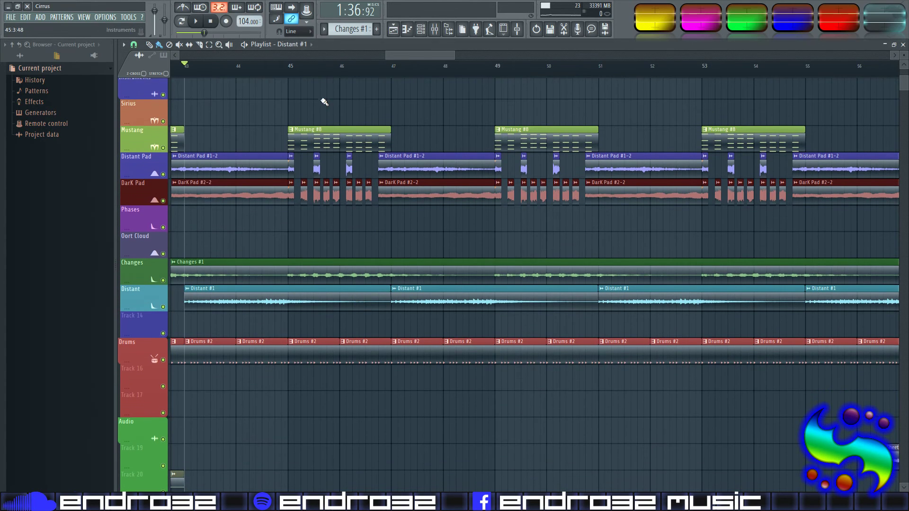
# Step: Play from the Transition marker at bar 41 with Changes soloed and Mustang unmuted
pyautogui.scroll(-3, 323, 98)
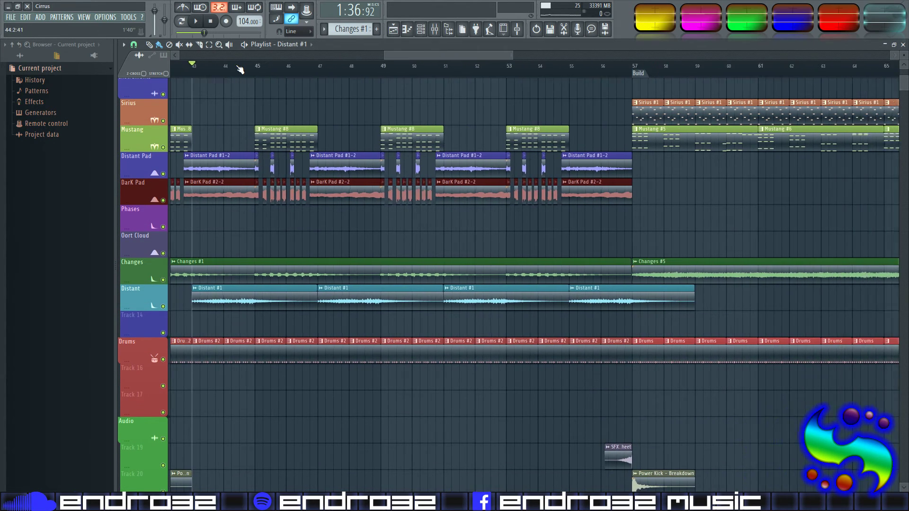
pyautogui.hscroll(-3, 376, 58)
pyautogui.scroll(1, 305, 85)
pyautogui.scroll(1, 305, 85)
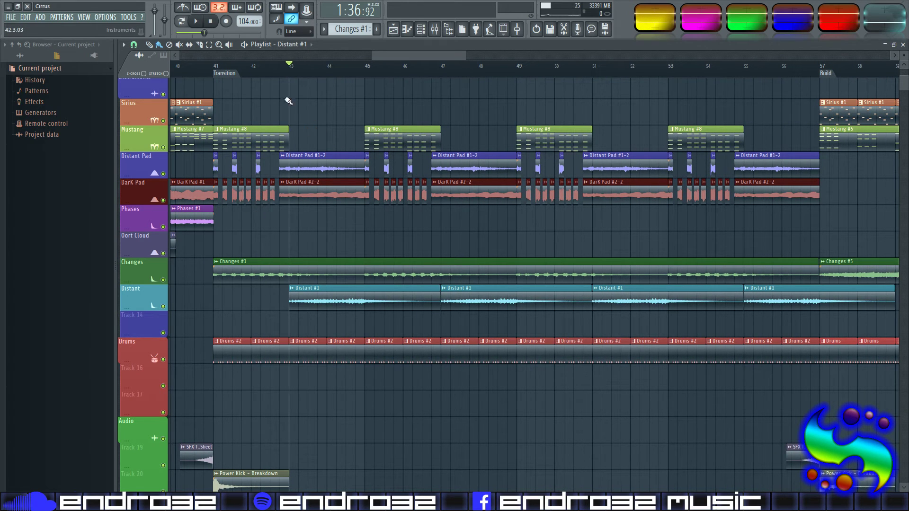
pyautogui.click(220, 73)
pyautogui.rightClick(164, 280)
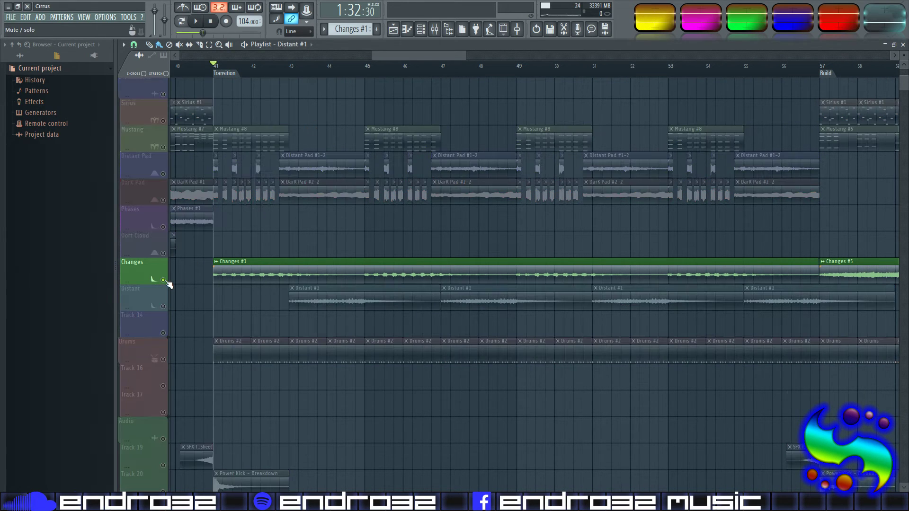
pyautogui.click(163, 147)
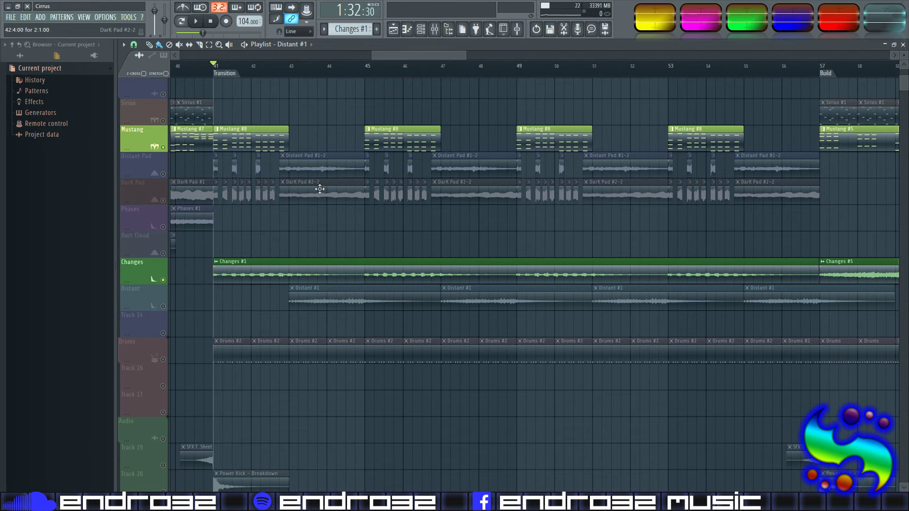
pyautogui.scroll(5, 343, 81)
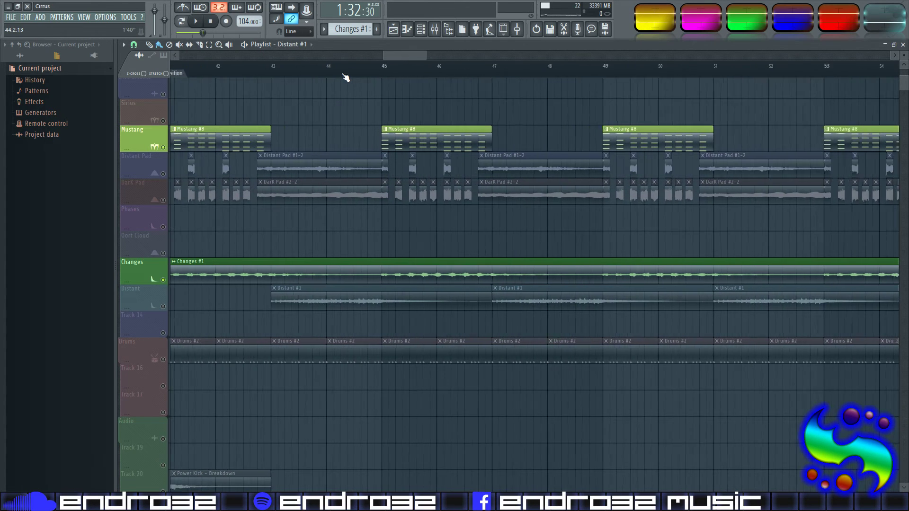
pyautogui.scroll(-3, 343, 81)
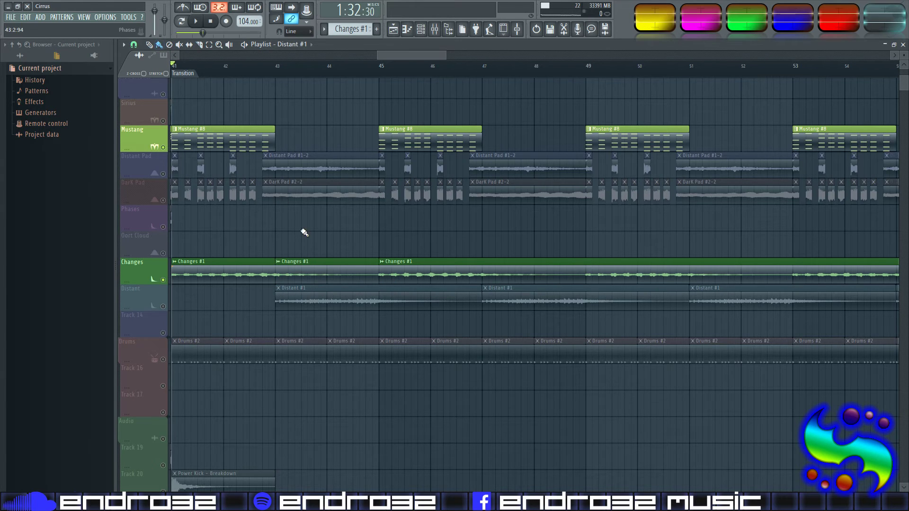
# Step: Delete the middle Changes #1 piece at bars 43–45, listen to the gap, and unmute all tracks
pyautogui.rightClick(306, 272)
pyautogui.press('space')
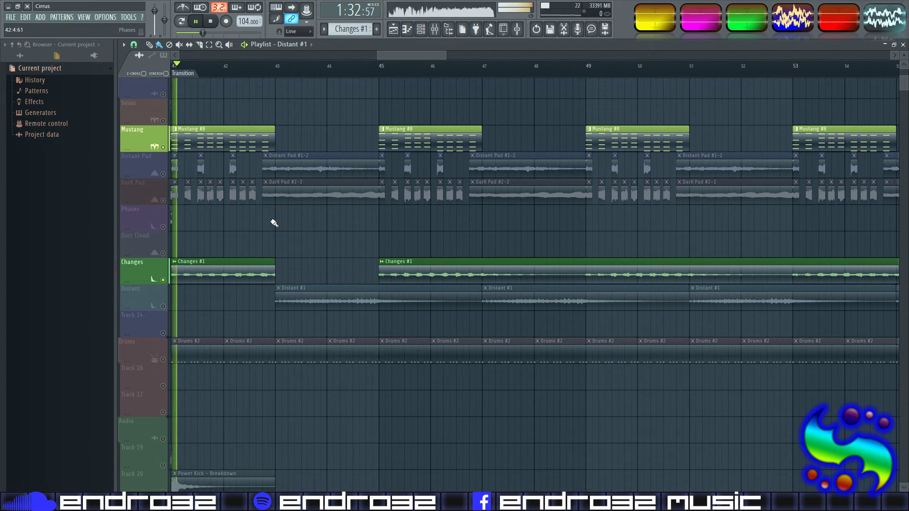
pyautogui.rightClick(159, 283)
pyautogui.press('Escape')
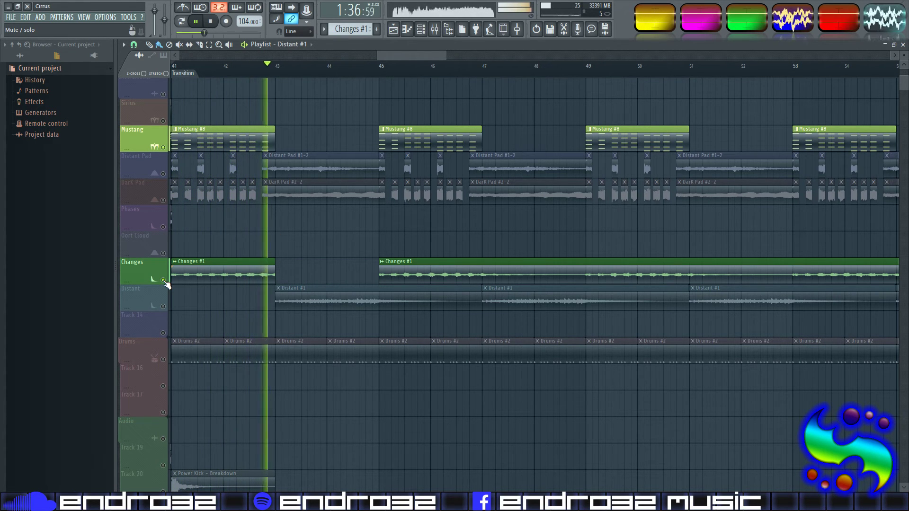
pyautogui.keyDown('ctrl'); pyautogui.click(164, 281); pyautogui.keyUp('ctrl')
pyautogui.keyDown('ctrl'); pyautogui.click(165, 282); pyautogui.keyUp('ctrl')
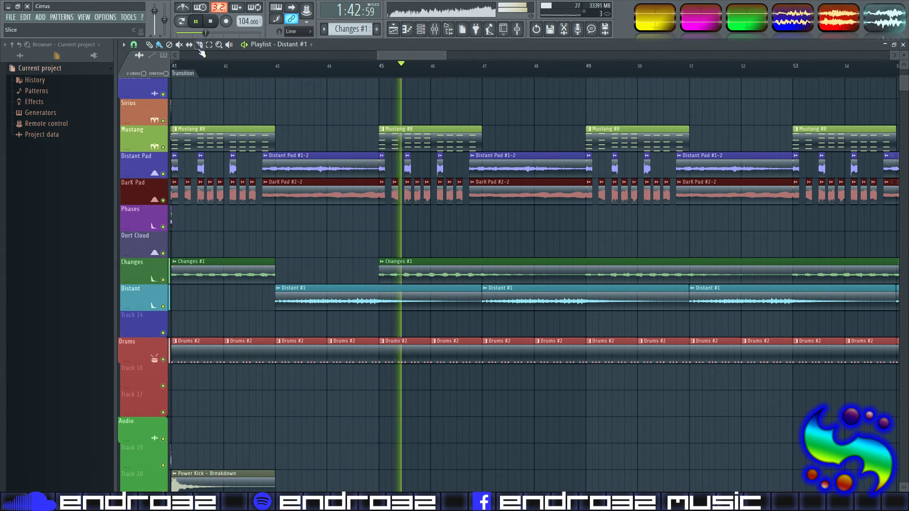
# Step: Slice Changes #1 at bars 47 and 49, delete a piece, then undo back to one continuous clip
pyautogui.click(485, 258)
pyautogui.click(586, 270)
pyautogui.rightClick(492, 267)
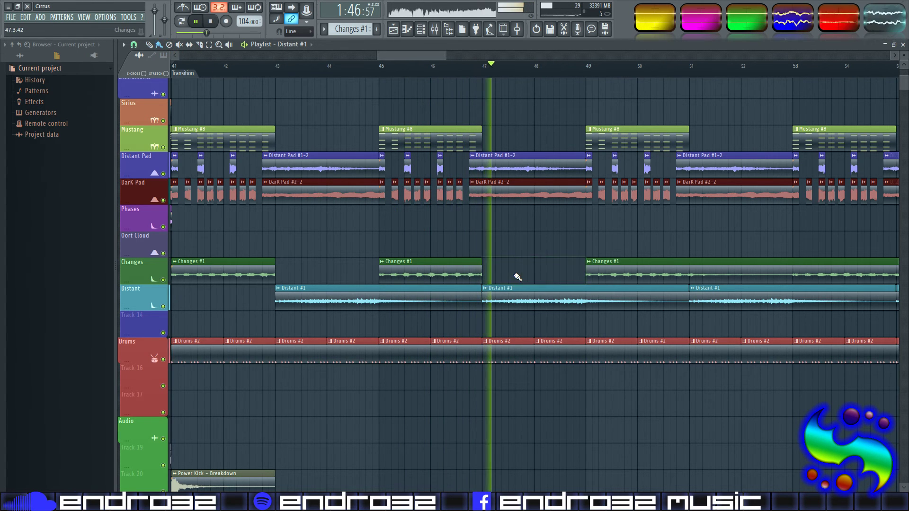
pyautogui.press('space')
pyautogui.hotkey('ctrl', 'z')
pyautogui.hotkey('ctrl', 'z')
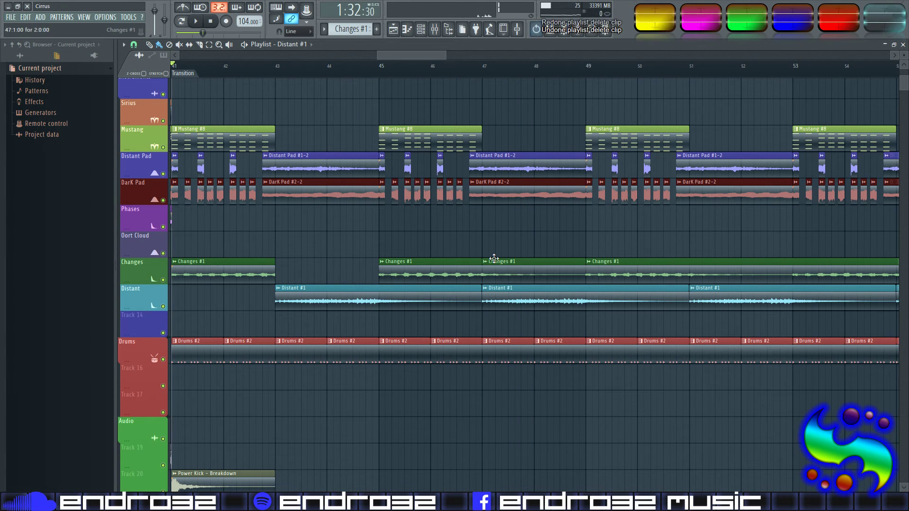
pyautogui.hotkey('ctrl', 'alt', 'z')
pyautogui.hotkey('ctrl', 'alt', 'z')
pyautogui.hotkey('ctrl', 'alt', 'z')
pyautogui.hotkey('ctrl', 'alt', 'z')
pyautogui.hotkey('ctrl', 'alt', 'z')
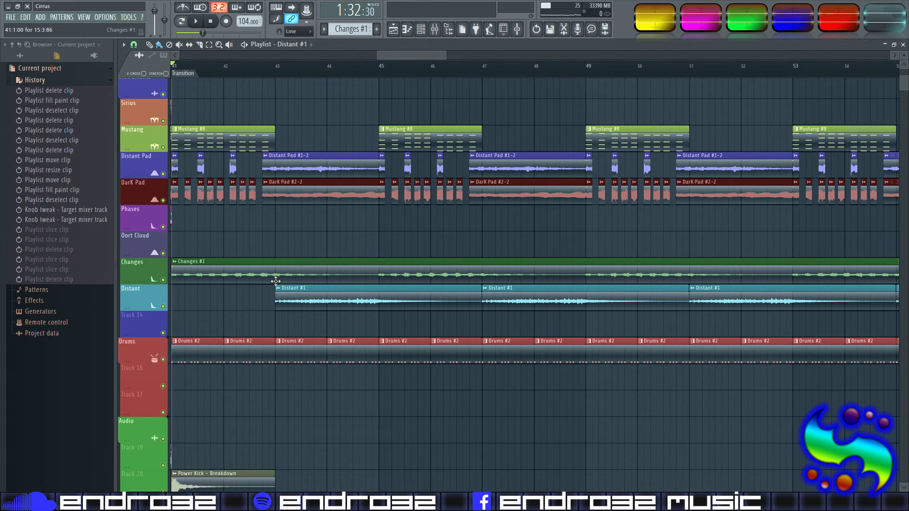
# Step: Trim the first two Distant #1 clips to end at bars 45 and 49, audition, and delete a stray Oort Cloud clip
pyautogui.moveTo(480, 309); pyautogui.dragTo(375, 315)
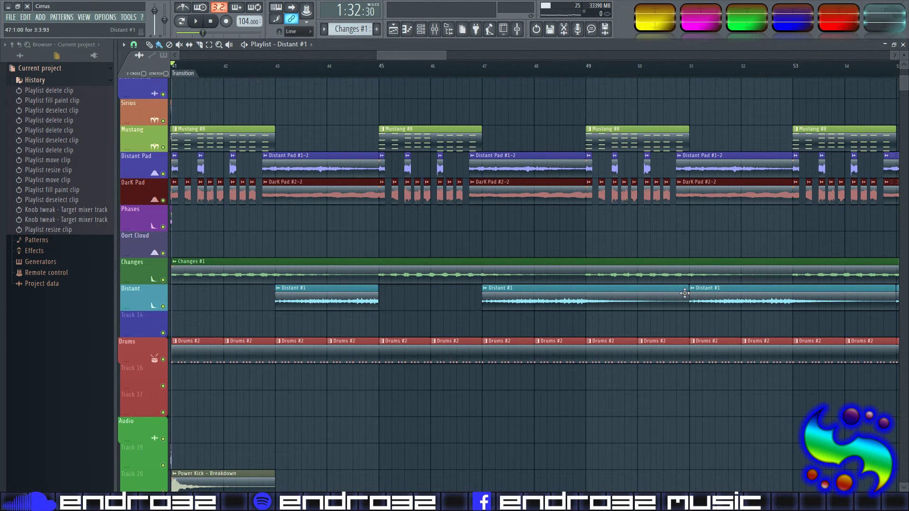
pyautogui.moveTo(684, 303); pyautogui.dragTo(582, 319)
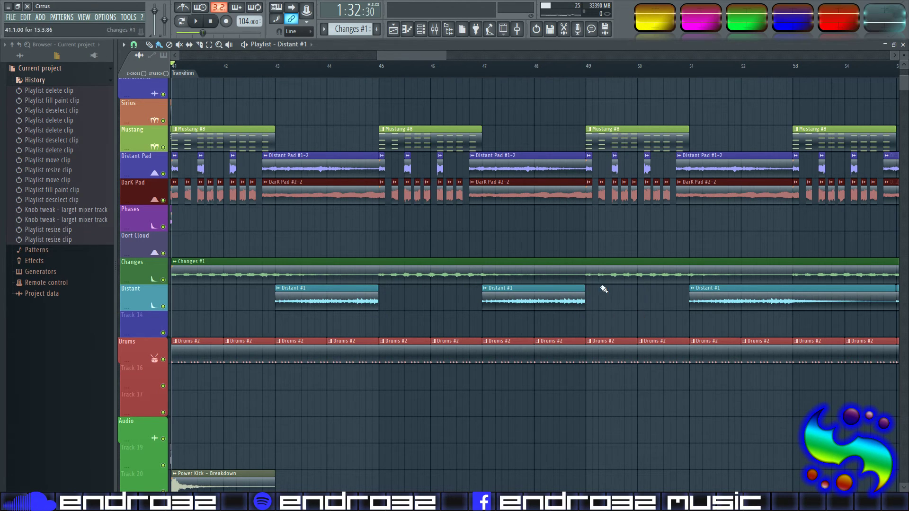
pyautogui.click(346, 66)
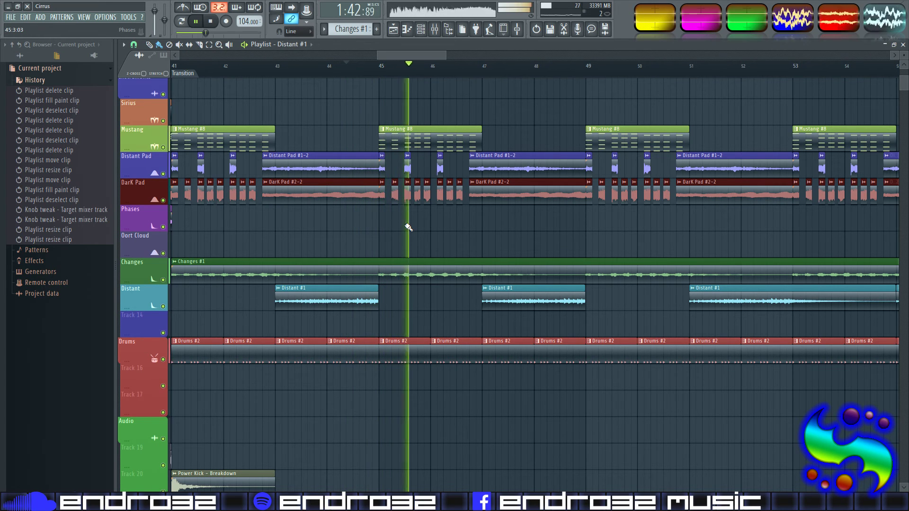
pyautogui.press('space')
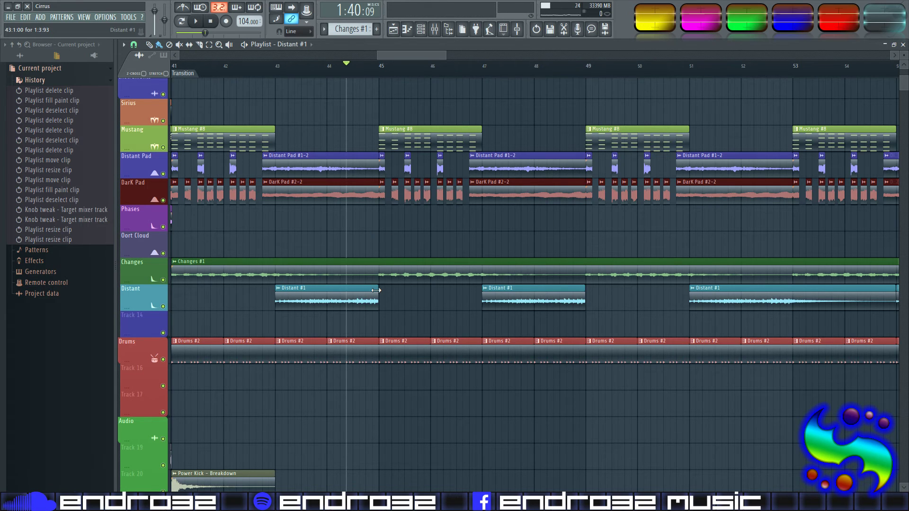
pyautogui.click(356, 237)
pyautogui.rightClick(370, 235)
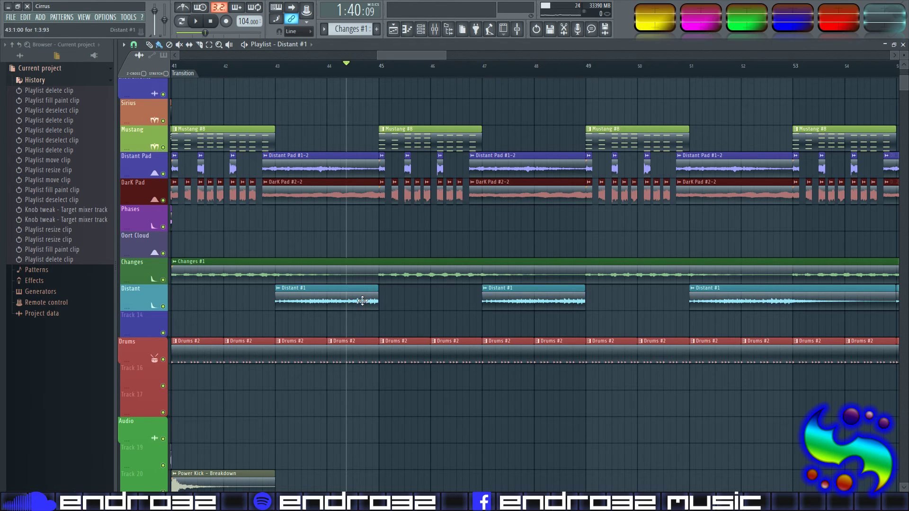
# Step: Extend the first Distant #1 clip to the bar 45 line and audition it
pyautogui.press('space')
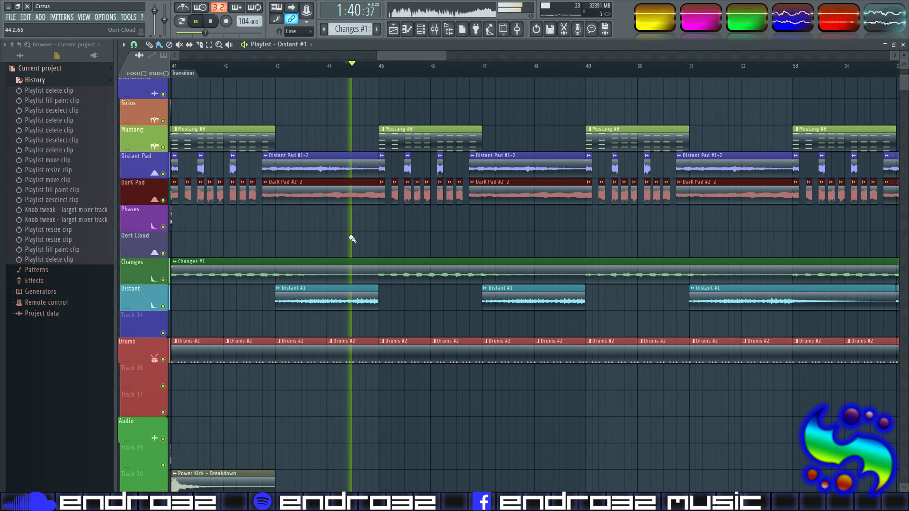
pyautogui.press('space')
pyautogui.scroll(4, 381, 67)
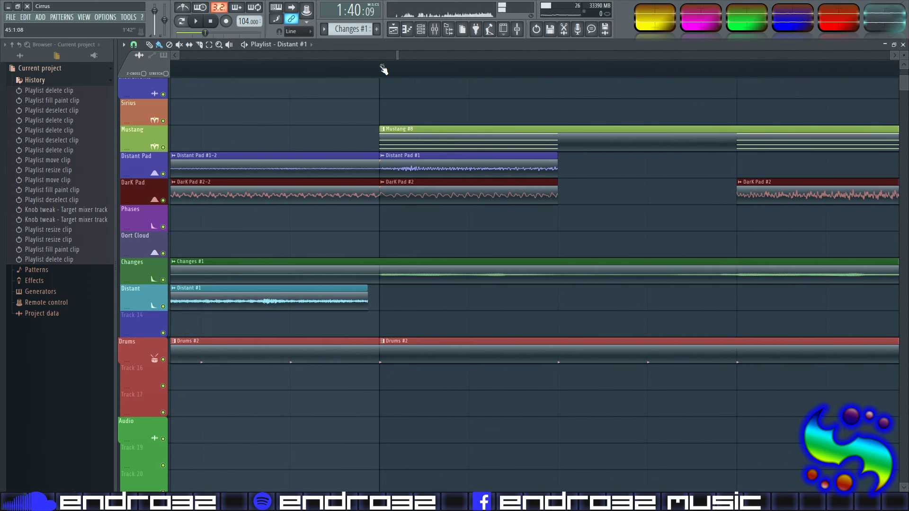
pyautogui.moveTo(368, 287); pyautogui.dragTo(377, 289)
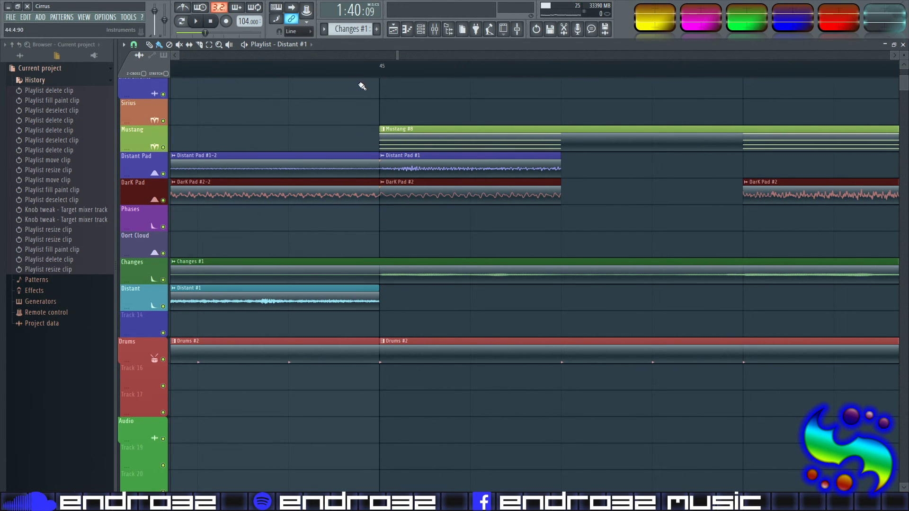
pyautogui.scroll(-5, 361, 84)
pyautogui.press('space')
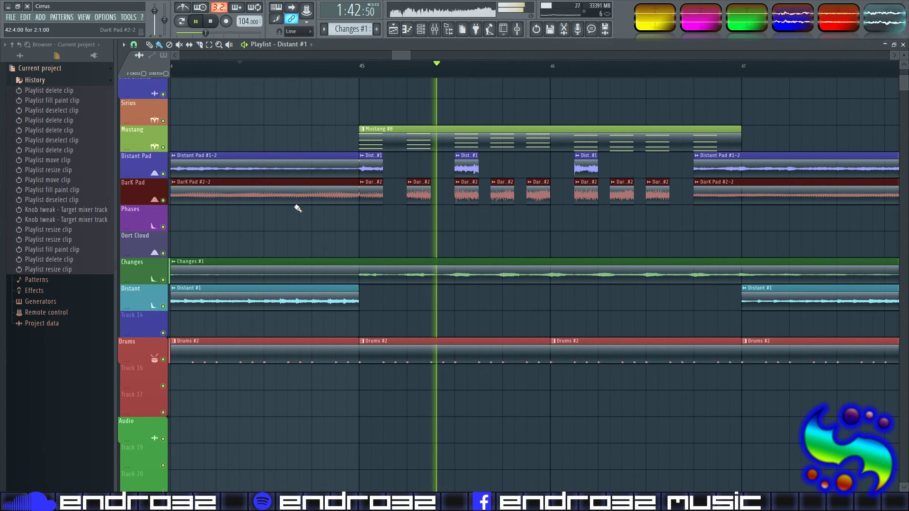
pyautogui.press('space')
pyautogui.scroll(-8, 495, 90)
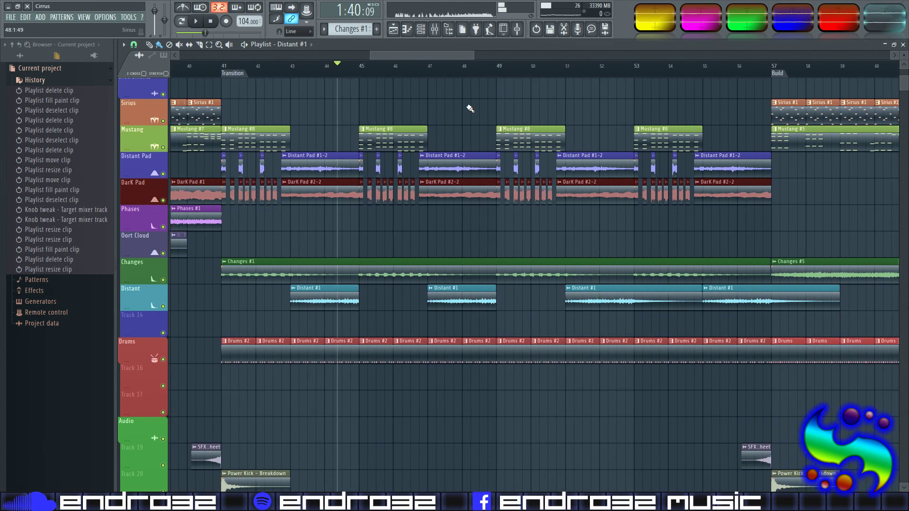
# Step: Replace the long Distant #1 clips at bars 47, 51 and 55 with shorter painted copies and play them back
pyautogui.rightClick(433, 301)
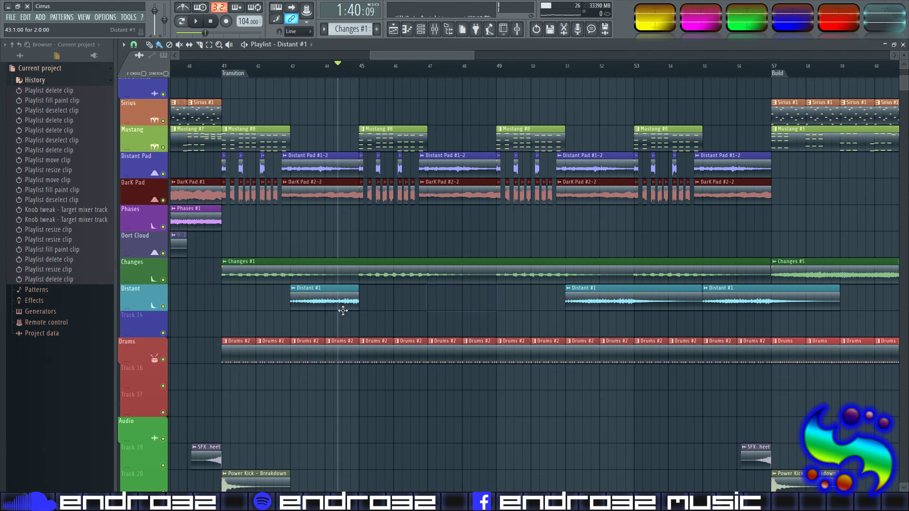
pyautogui.click(432, 301)
pyautogui.rightClick(588, 308)
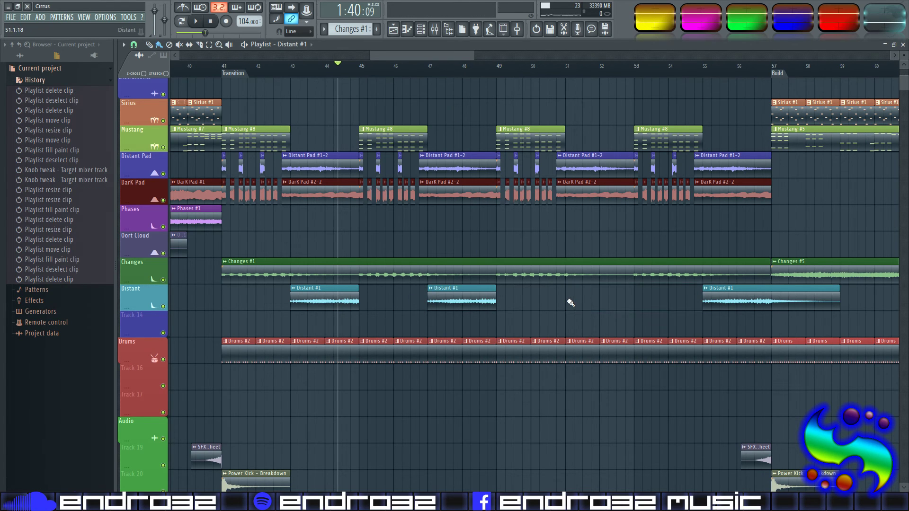
pyautogui.click(570, 304)
pyautogui.rightClick(738, 303)
pyautogui.click(708, 303)
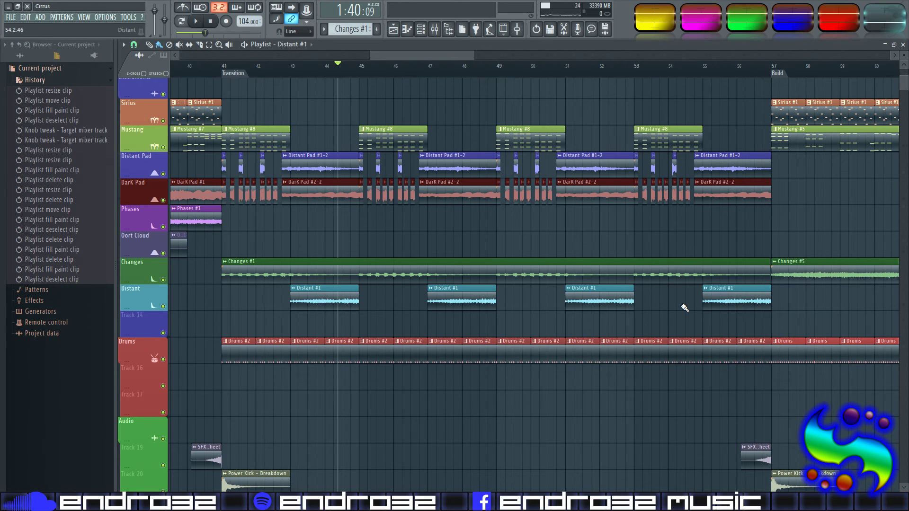
pyautogui.press('space')
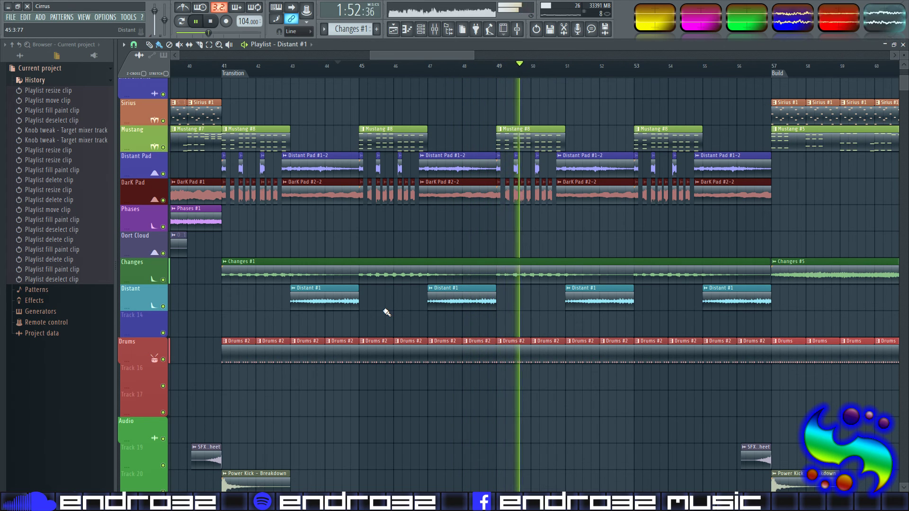
pyautogui.press('space')
pyautogui.scroll(-5, 371, 237)
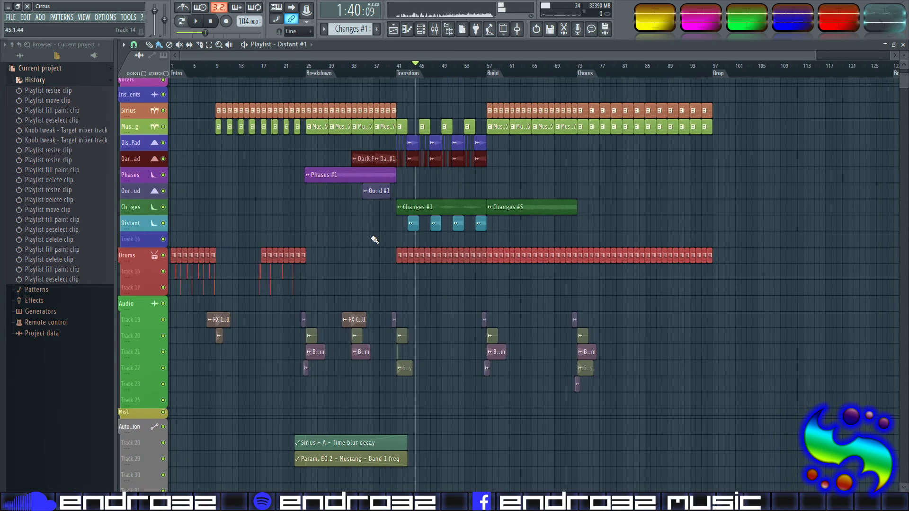
# Step: Extend the first Distant #1 clip to bar 47 and slice it at bar 45
pyautogui.scroll(5, 374, 240)
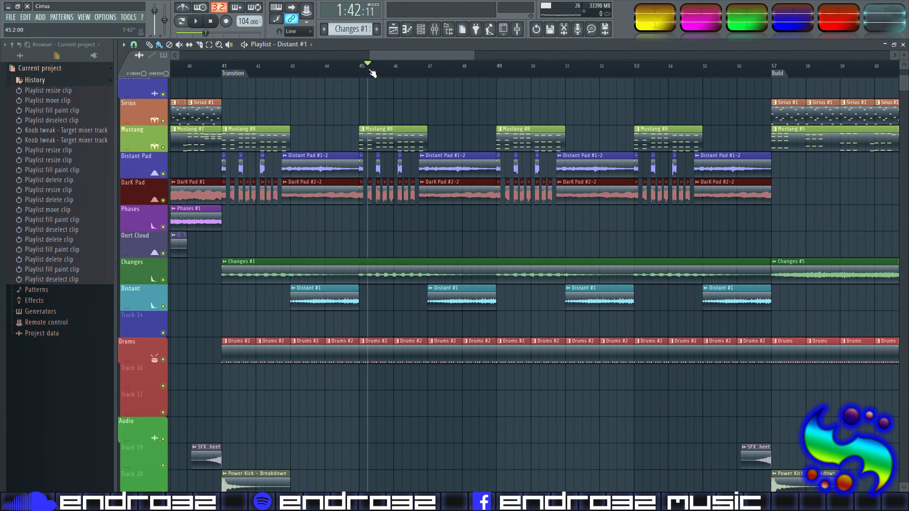
pyautogui.press('space')
pyautogui.scroll(2, 378, 249)
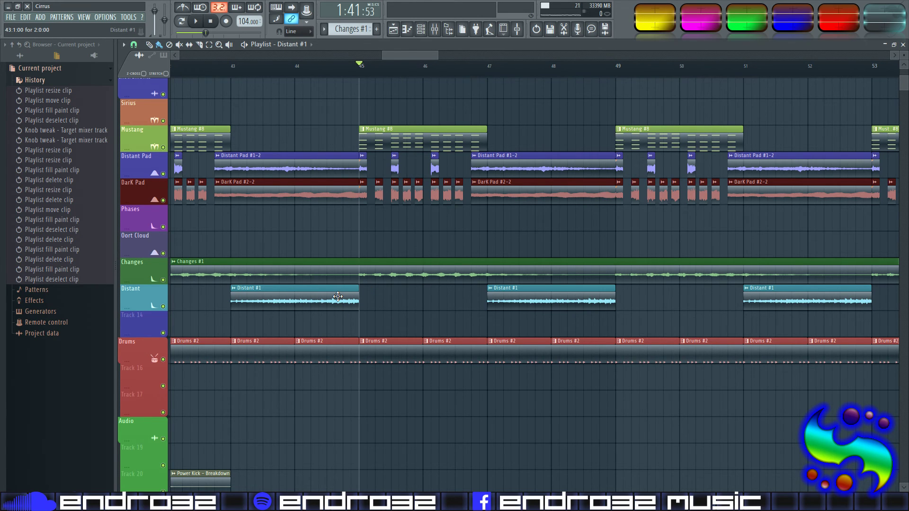
pyautogui.click(337, 296)
pyautogui.moveTo(358, 295); pyautogui.dragTo(486, 312)
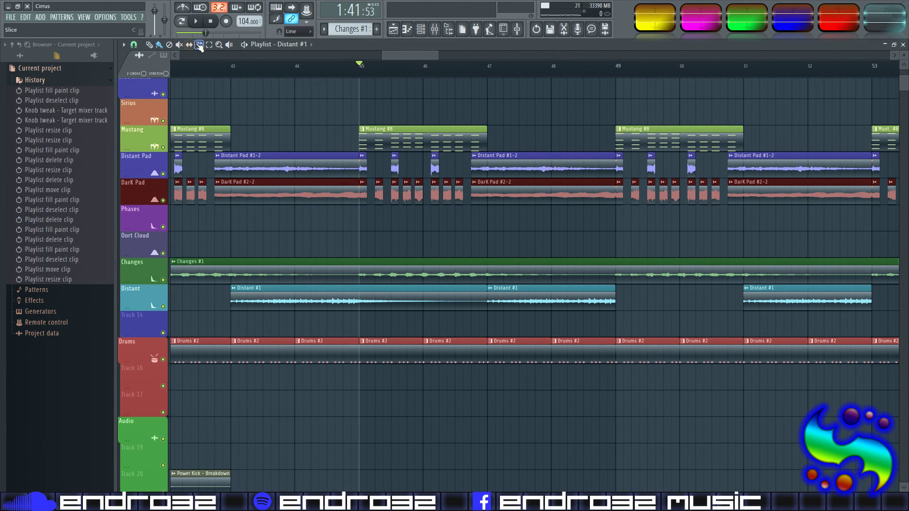
pyautogui.moveTo(365, 304); pyautogui.dragTo(373, 325)
# Step: Make the sliced second half a unique Distant #2 clip
pyautogui.click(159, 44)
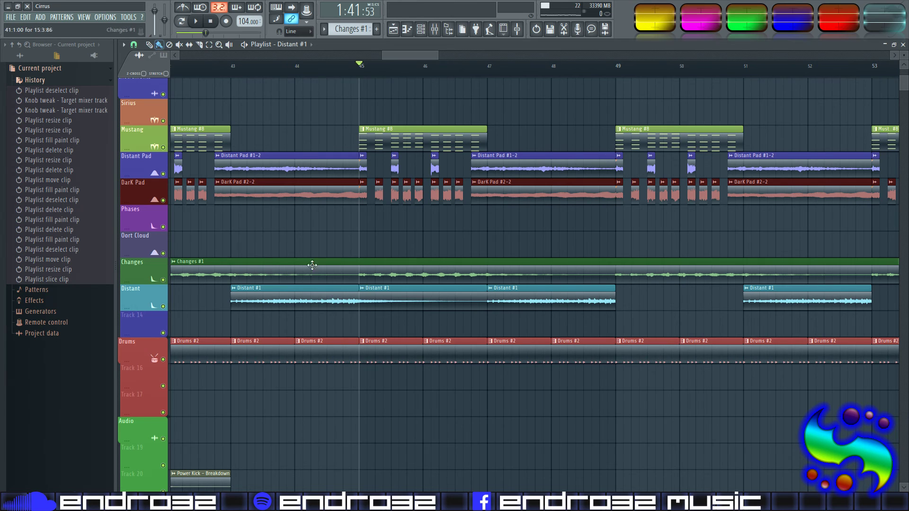
pyautogui.click(361, 290)
pyautogui.click(382, 359)
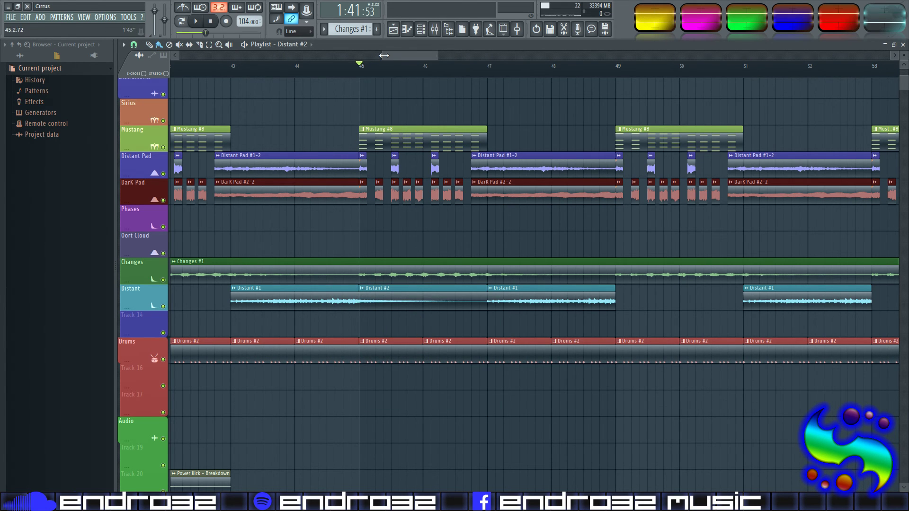
# Step: Give the Distant #2 sample a 25% out-fade, then set playback to start at bar 44
pyautogui.scroll(2, 381, 261)
pyautogui.scroll(1, 381, 261)
pyautogui.doubleClick(374, 296)
pyautogui.moveTo(362, 169); pyautogui.dragTo(635, 62)
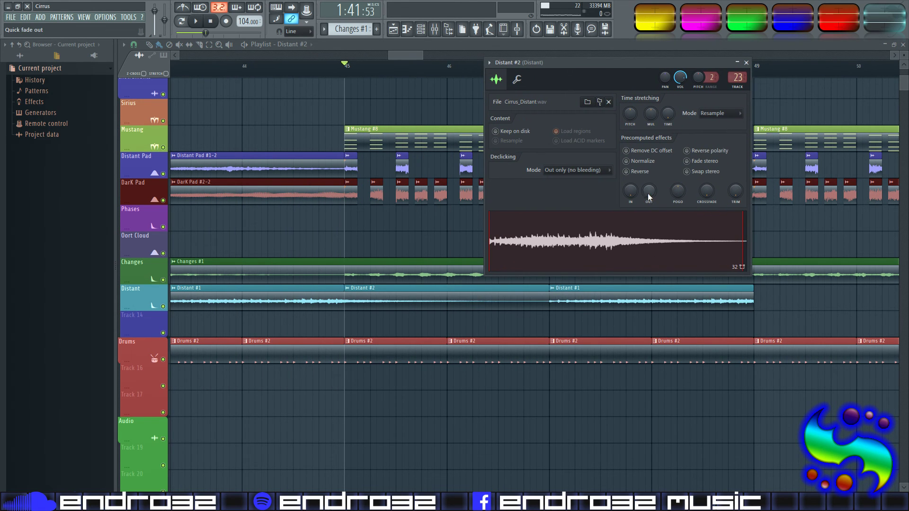
pyautogui.moveTo(644, 191); pyautogui.dragTo(644, 180)
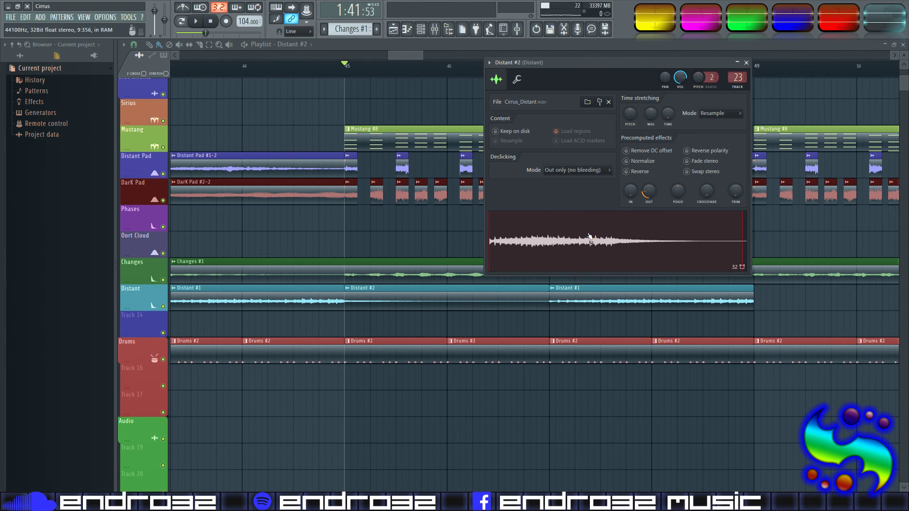
pyautogui.moveTo(648, 192); pyautogui.dragTo(649, 189)
pyautogui.press('Escape')
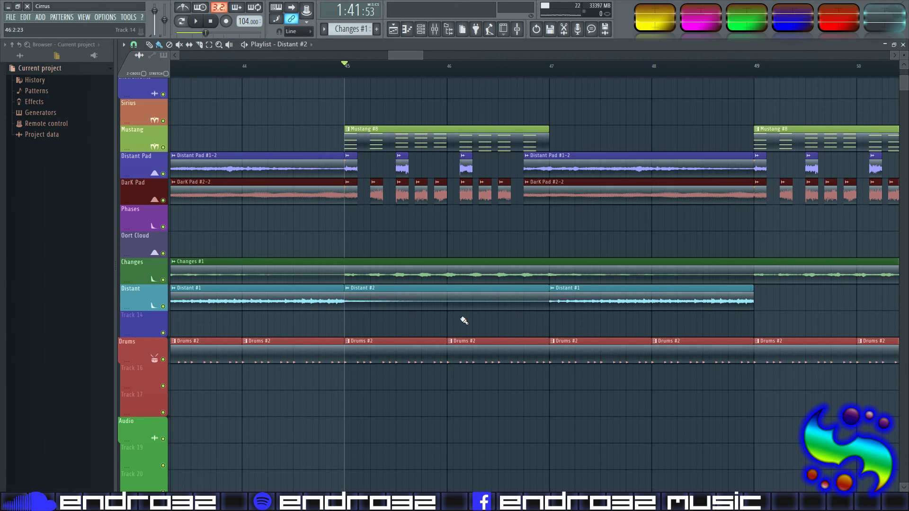
pyautogui.click(298, 74)
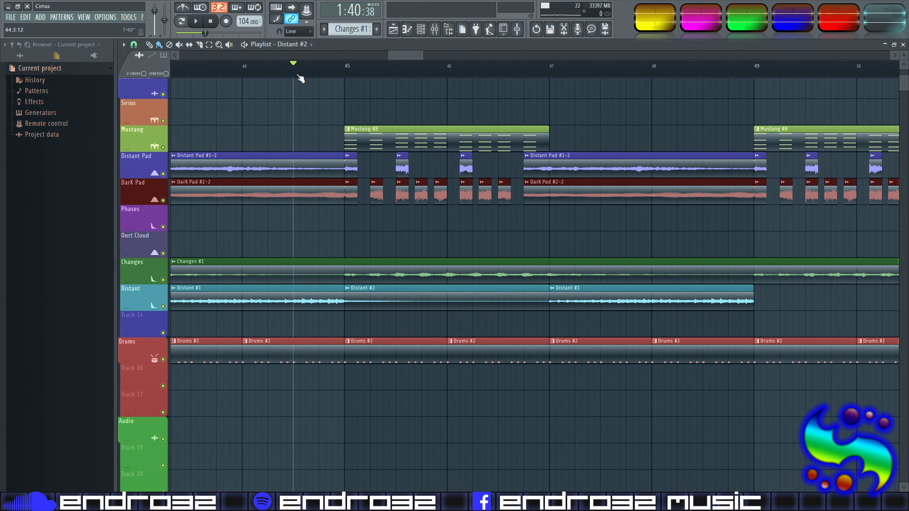
# Step: Audition the fade, then play the Distant track soloed before unsoloing it
pyautogui.press('space')
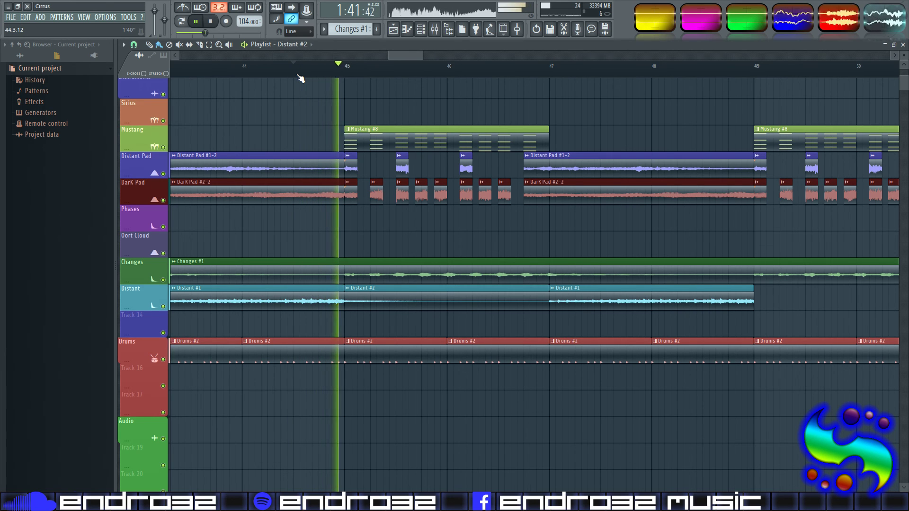
pyautogui.press('space')
pyautogui.keyDown('ctrl'); pyautogui.click(163, 306); pyautogui.keyUp('ctrl')
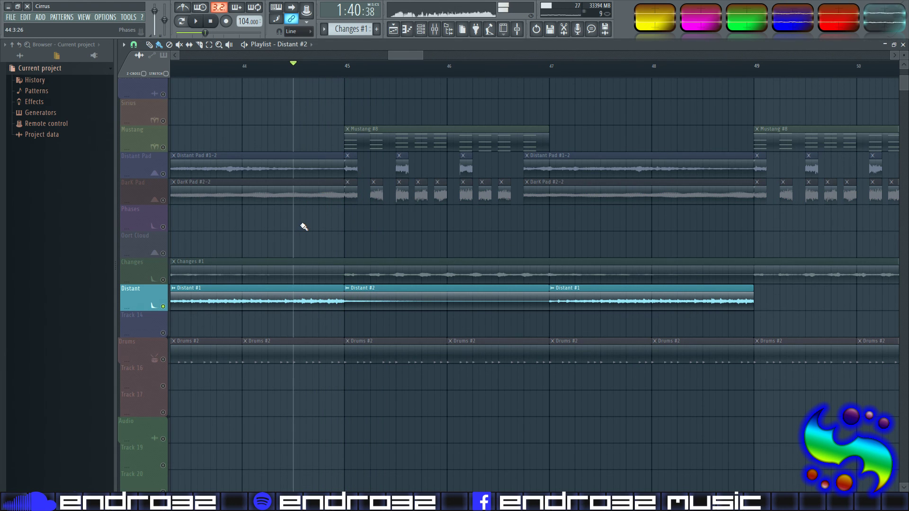
pyautogui.press('space')
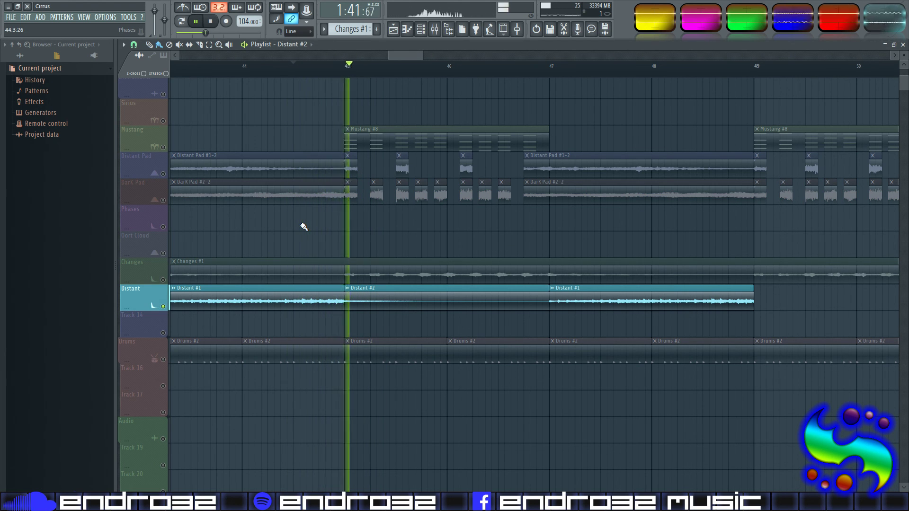
pyautogui.press('space')
pyautogui.keyDown('ctrl'); pyautogui.click(163, 306); pyautogui.keyUp('ctrl')
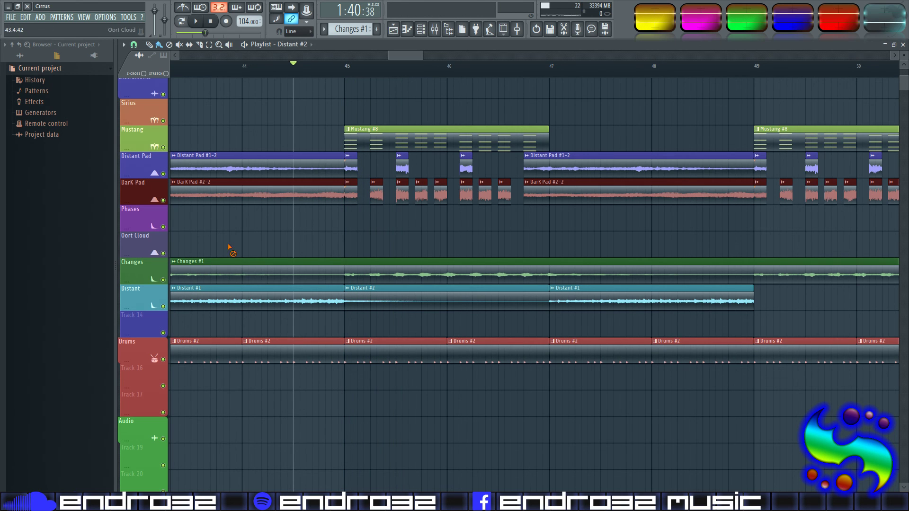
# Step: Paint Distant #2 clips into the empty slots at bars 49 and 53, removing a stray clip at bar 57
pyautogui.scroll(-5, 374, 70)
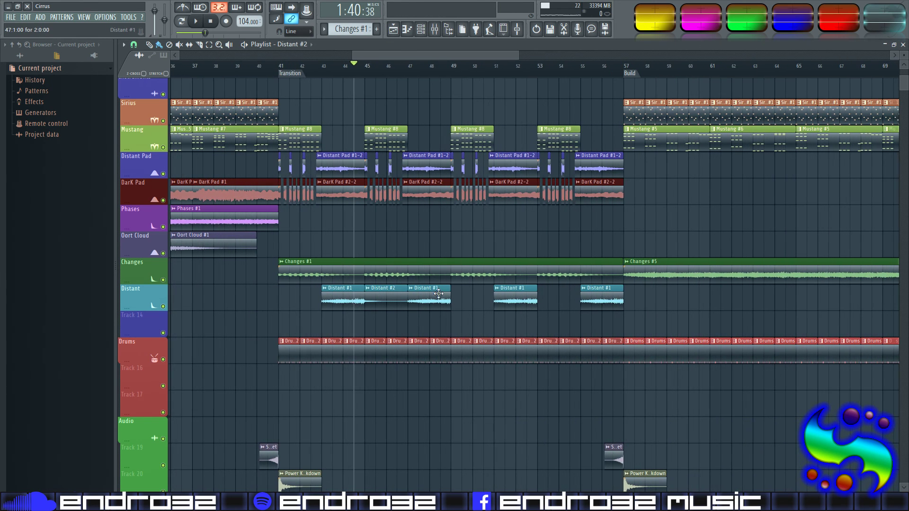
pyautogui.click(457, 299)
pyautogui.click(539, 299)
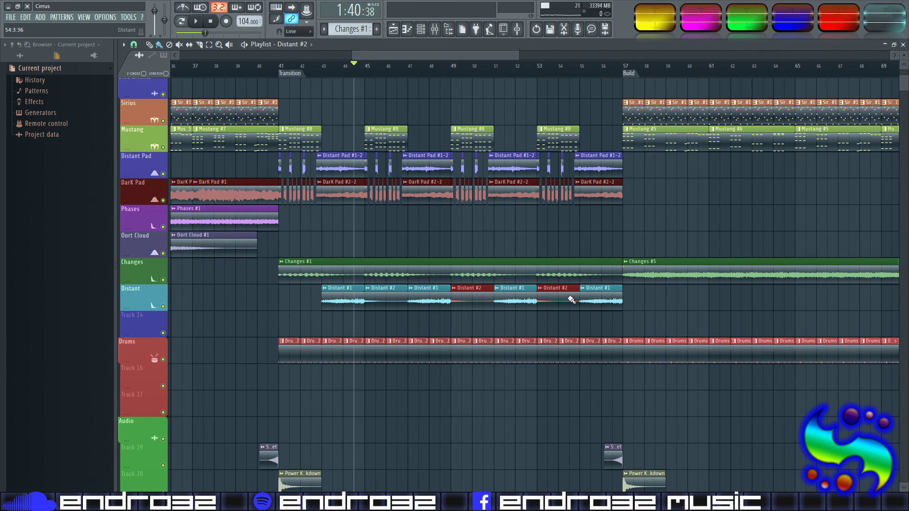
pyautogui.click(643, 298)
pyautogui.rightClick(644, 298)
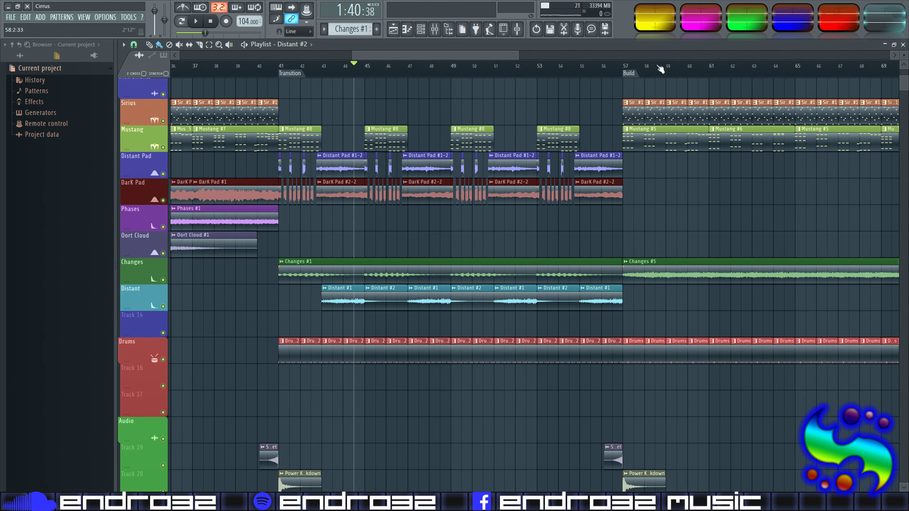
pyautogui.scroll(2, 465, 68)
pyautogui.moveTo(396, 56); pyautogui.dragTo(393, 56)
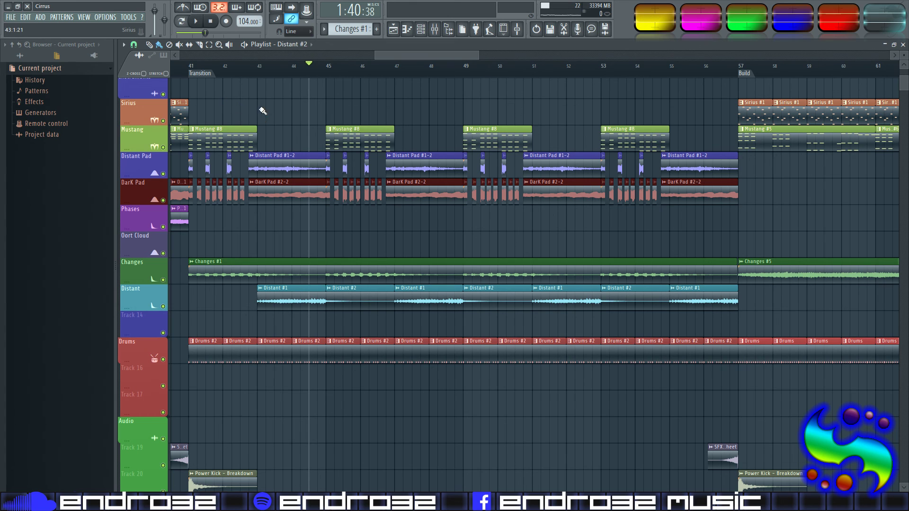
pyautogui.scroll(2, 269, 112)
pyautogui.scroll(-2, 270, 111)
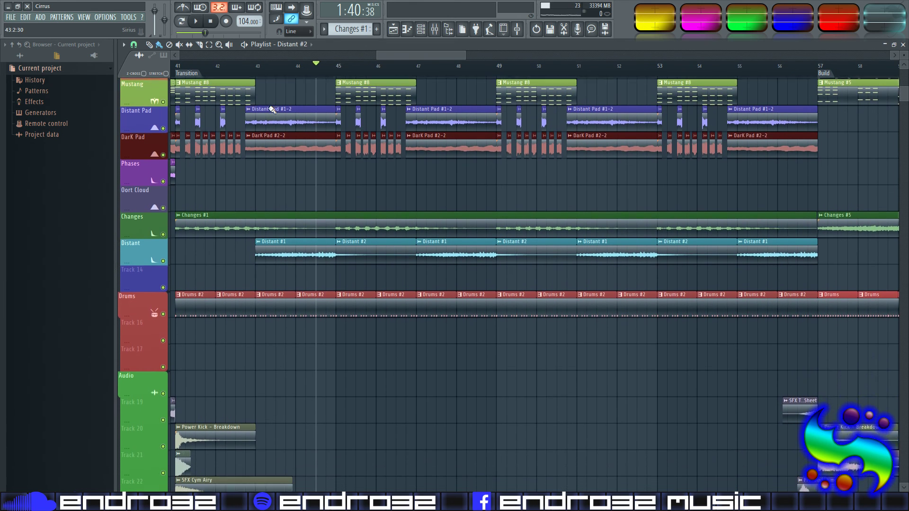
pyautogui.scroll(1, 272, 110)
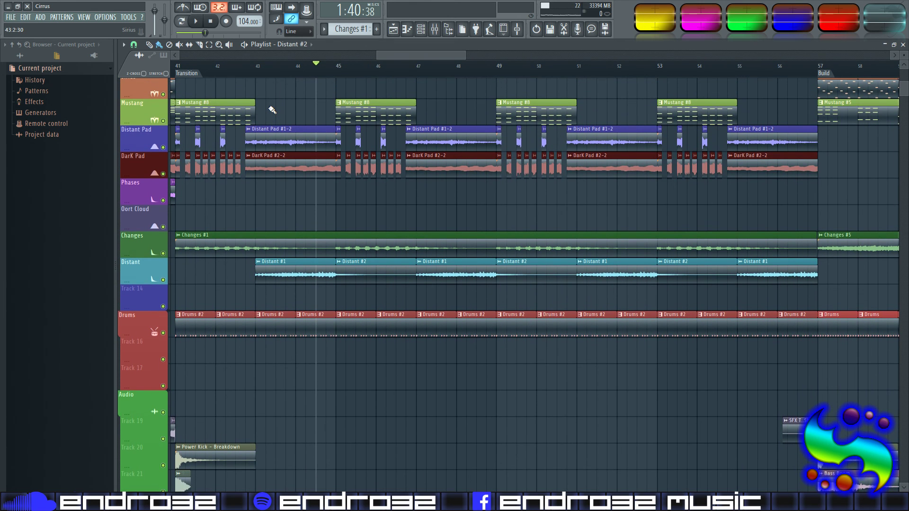